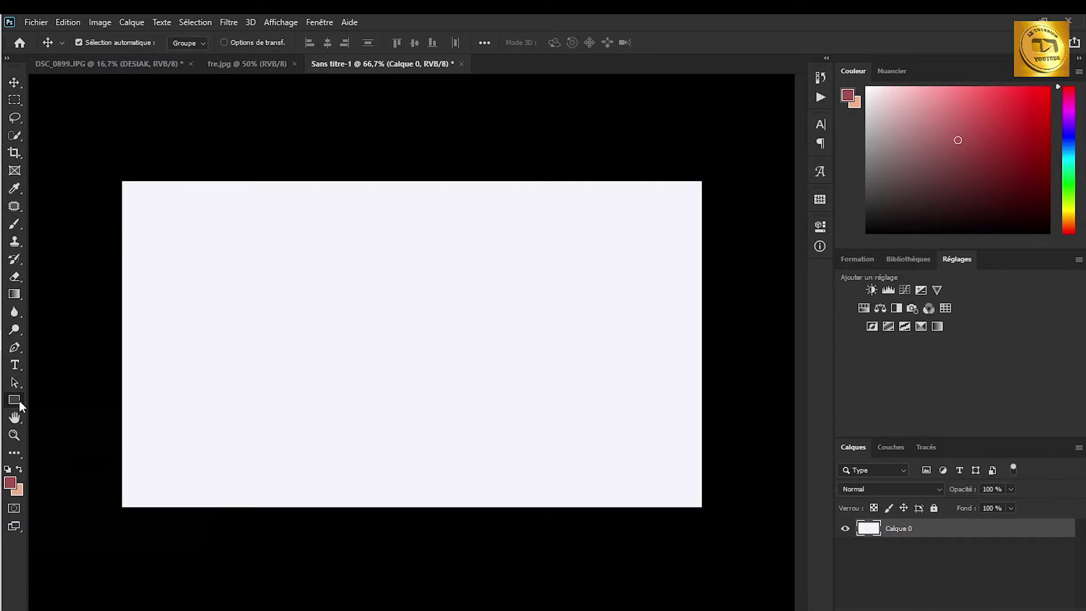
# Step: Draw a filled circle about 502 px in diameter with the Ellipse tool and move it to the centre of the canvas
pyautogui.click(19, 401)
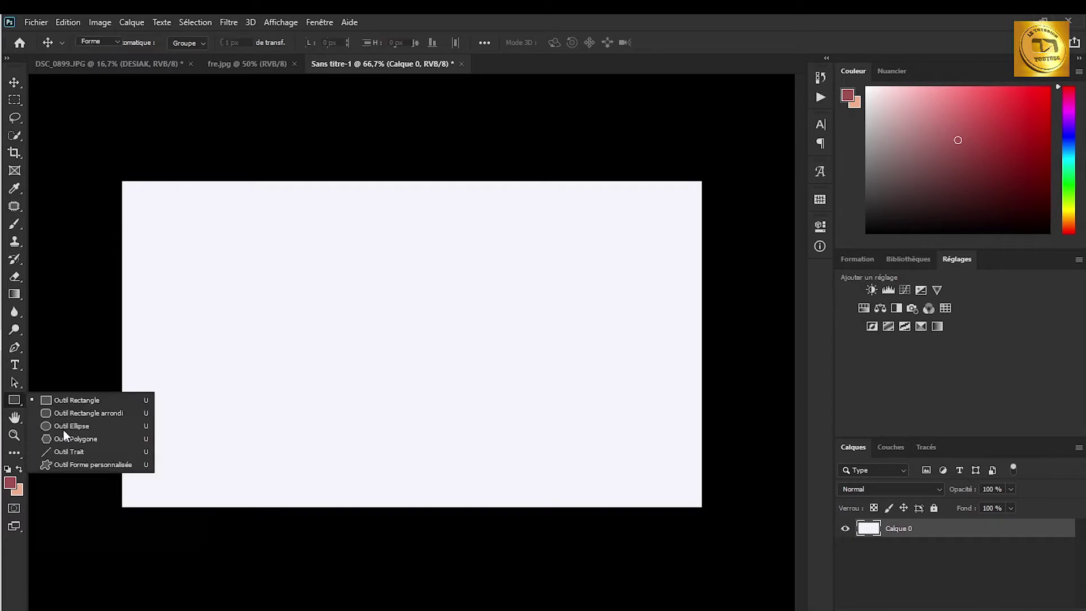
pyautogui.click(72, 427)
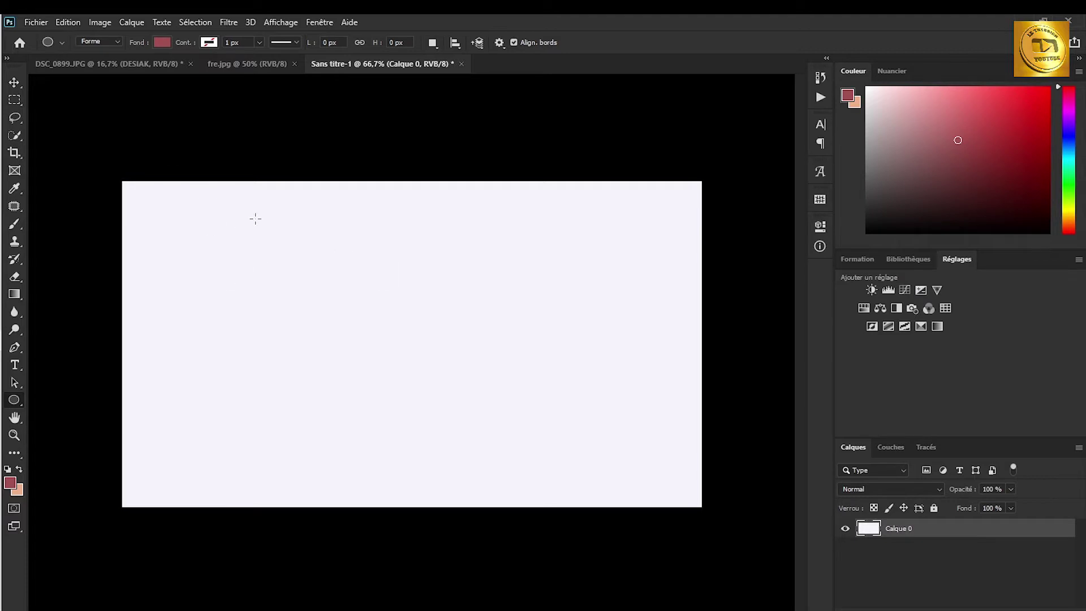
pyautogui.moveTo(305, 270); pyautogui.dragTo(428, 379)
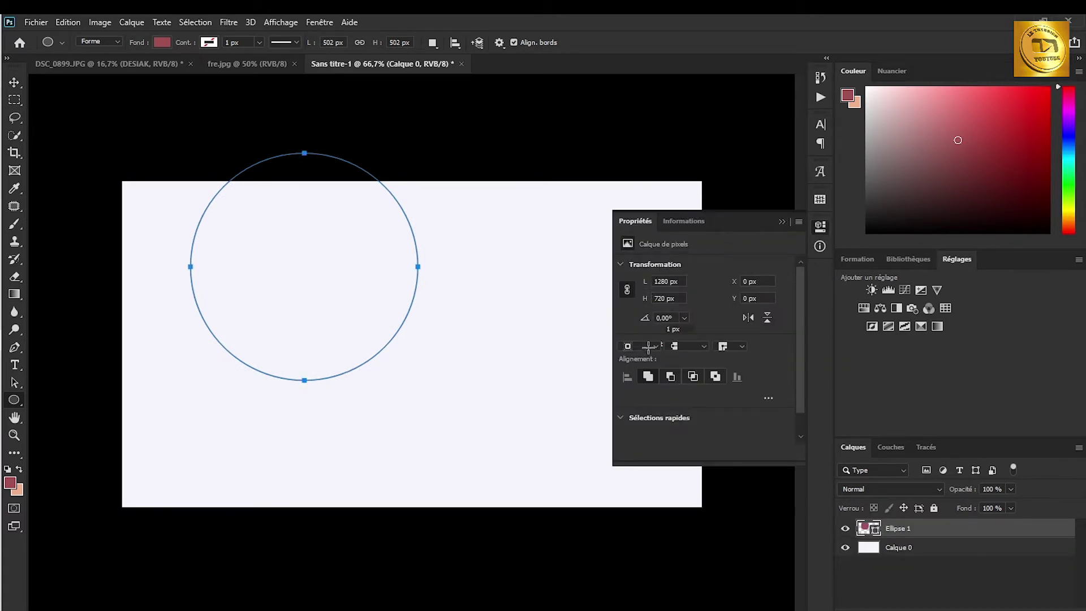
pyautogui.click(15, 82)
pyautogui.moveTo(308, 273); pyautogui.dragTo(416, 346)
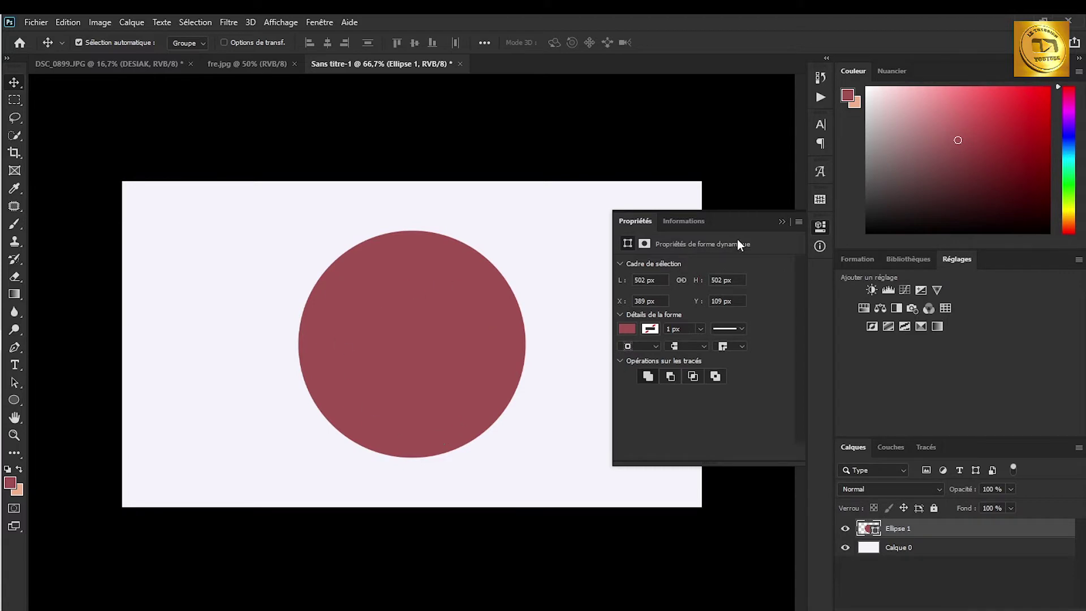
pyautogui.click(781, 221)
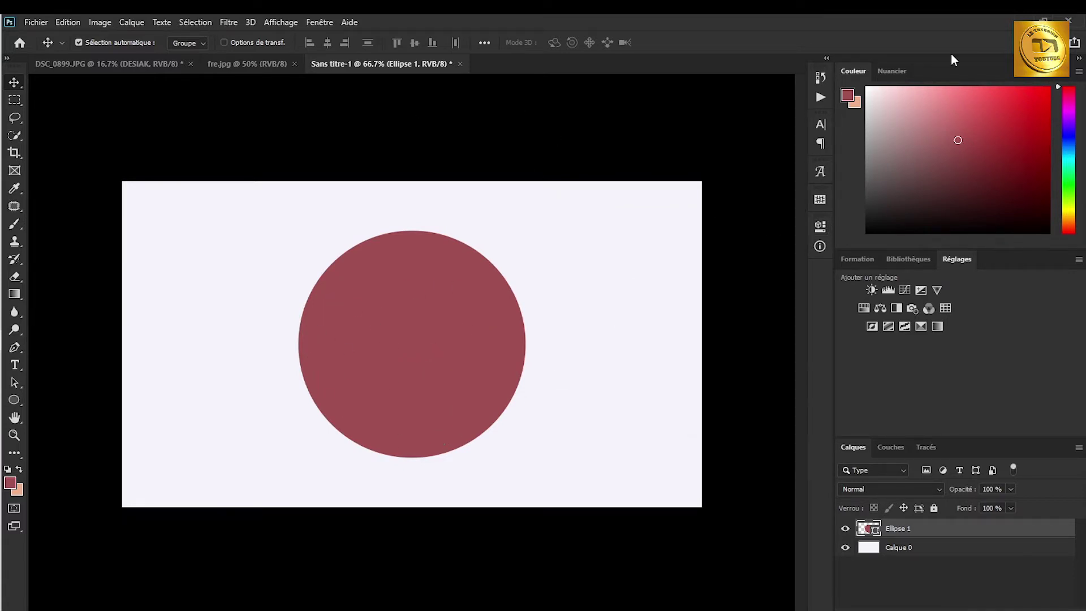
# Step: Place the fannyy portrait image from the accessoire desktop folder into the document
pyautogui.click(1026, 20)
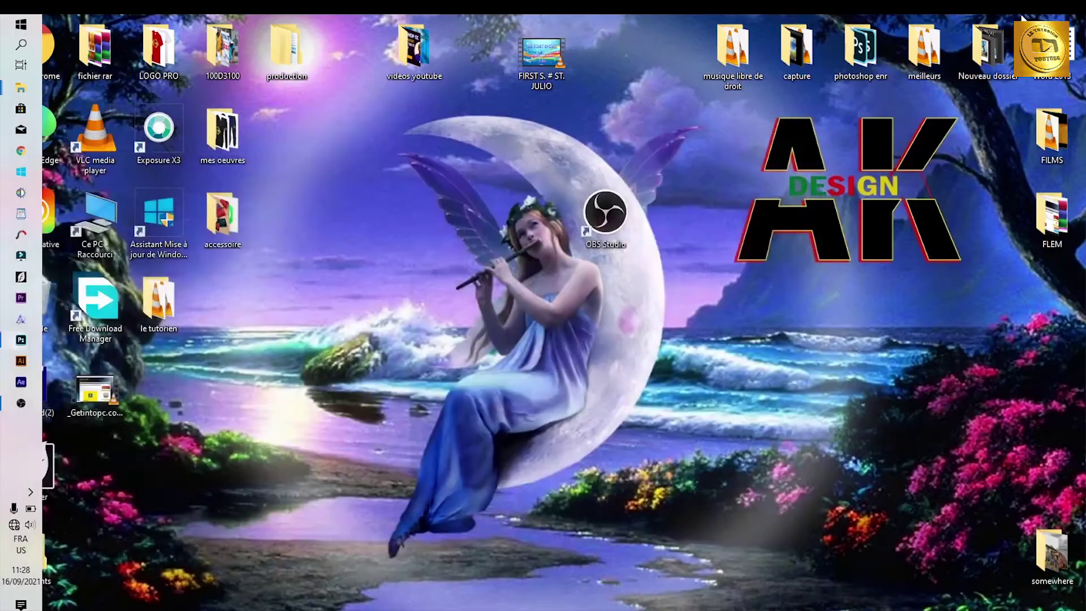
pyautogui.doubleClick(228, 225)
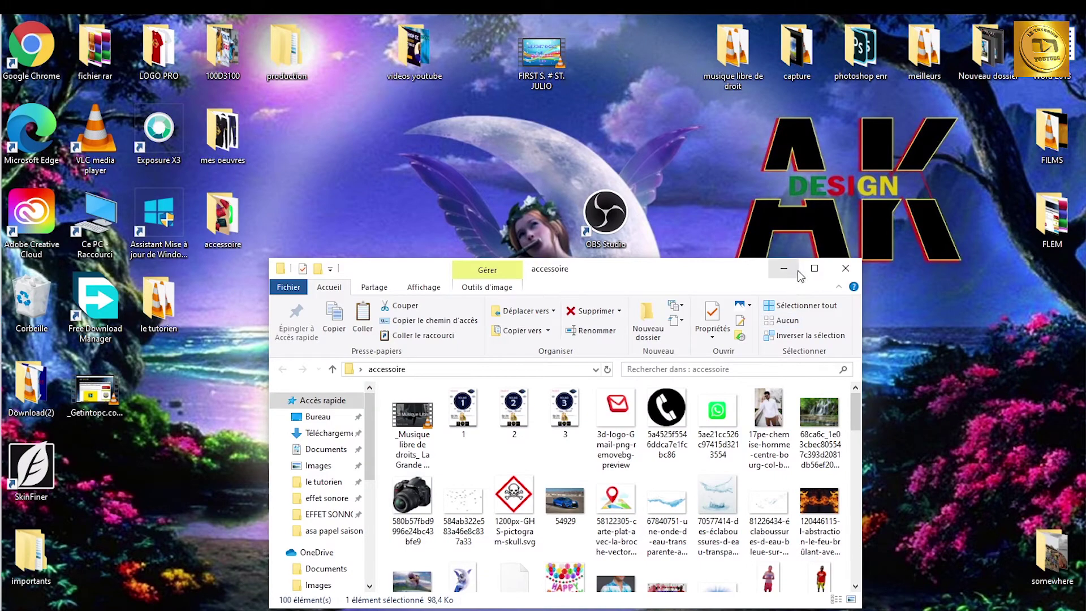
pyautogui.click(815, 268)
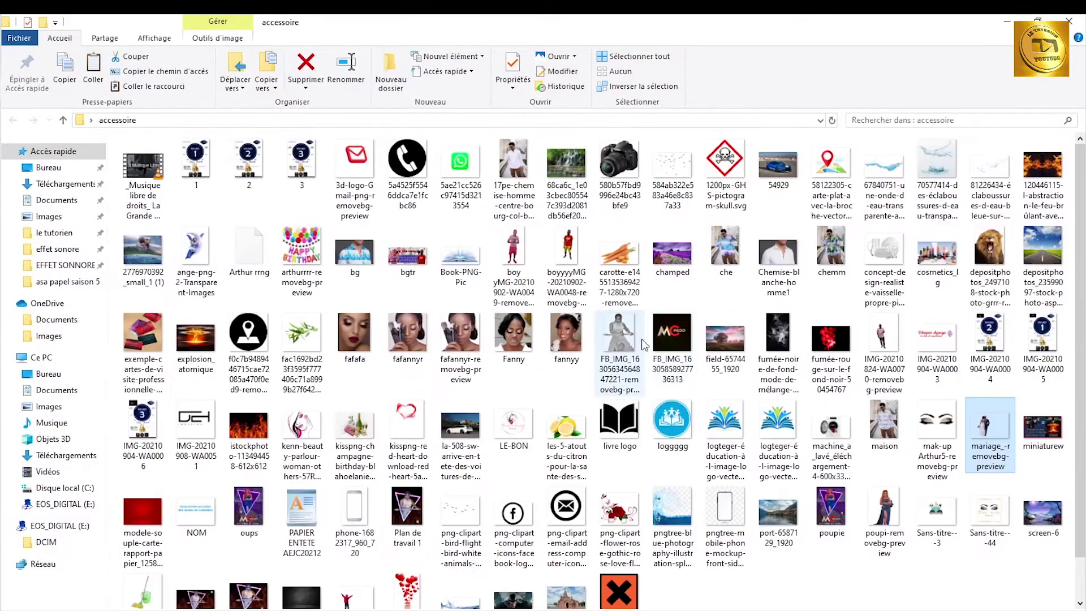
pyautogui.moveTo(568, 337); pyautogui.dragTo(431, 368)
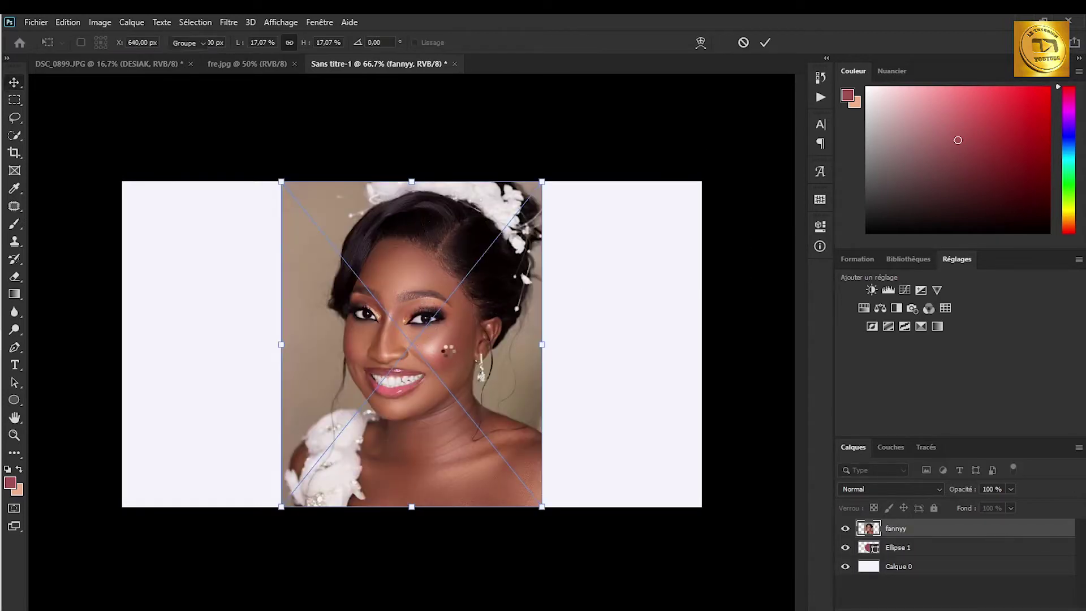
pyautogui.press('Return')
# Step: Move the portrait so it overlaps the right part of the circle and clip it to Ellipse 1 with a clipping mask
pyautogui.moveTo(409, 356); pyautogui.dragTo(579, 385)
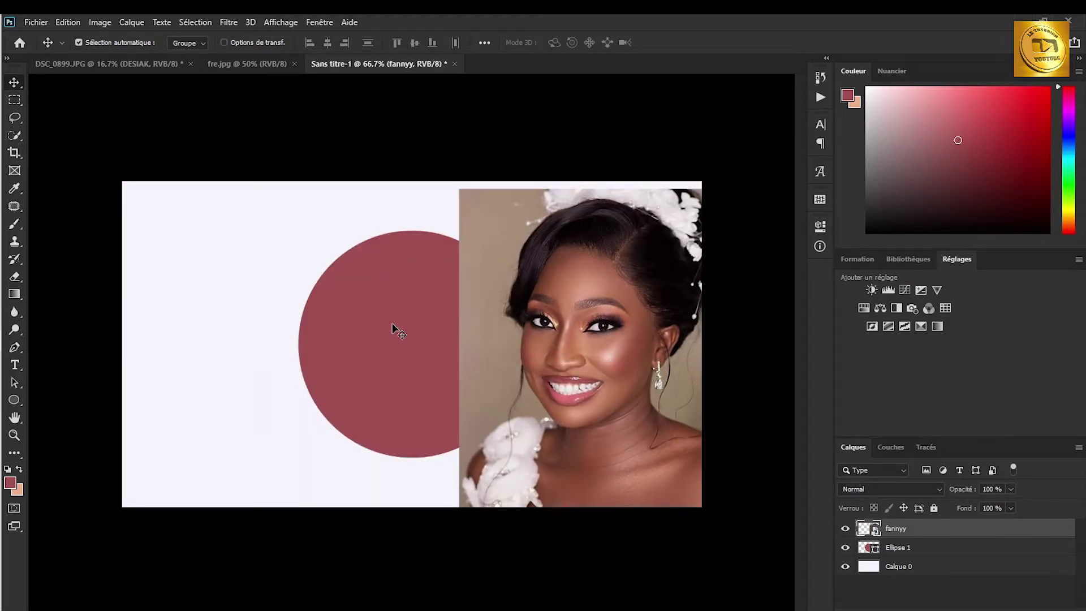
pyautogui.moveTo(589, 378); pyautogui.dragTo(498, 374)
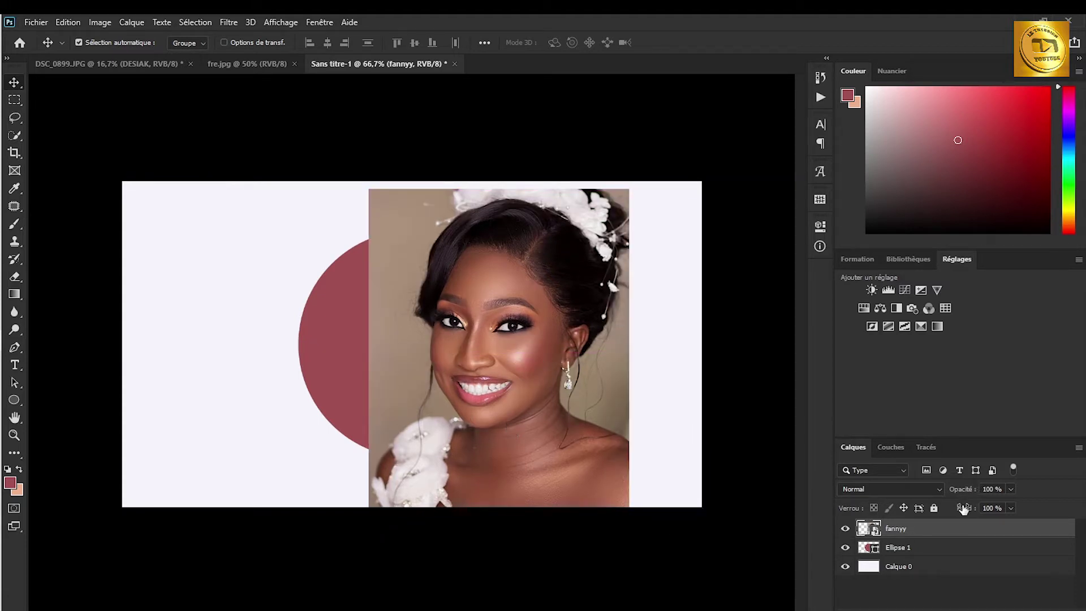
pyautogui.rightClick(942, 532)
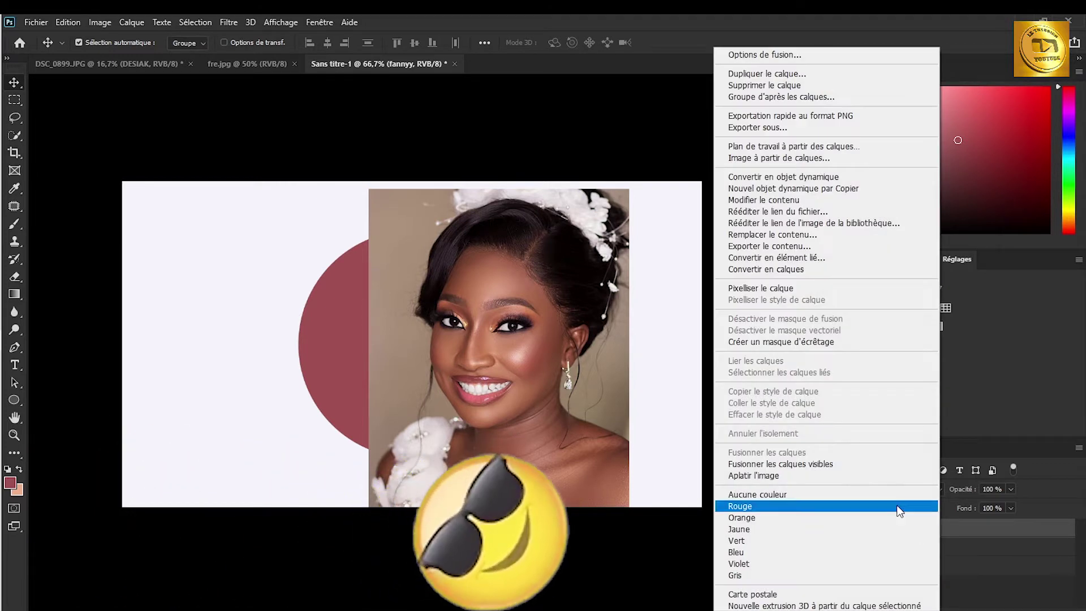
pyautogui.click(770, 342)
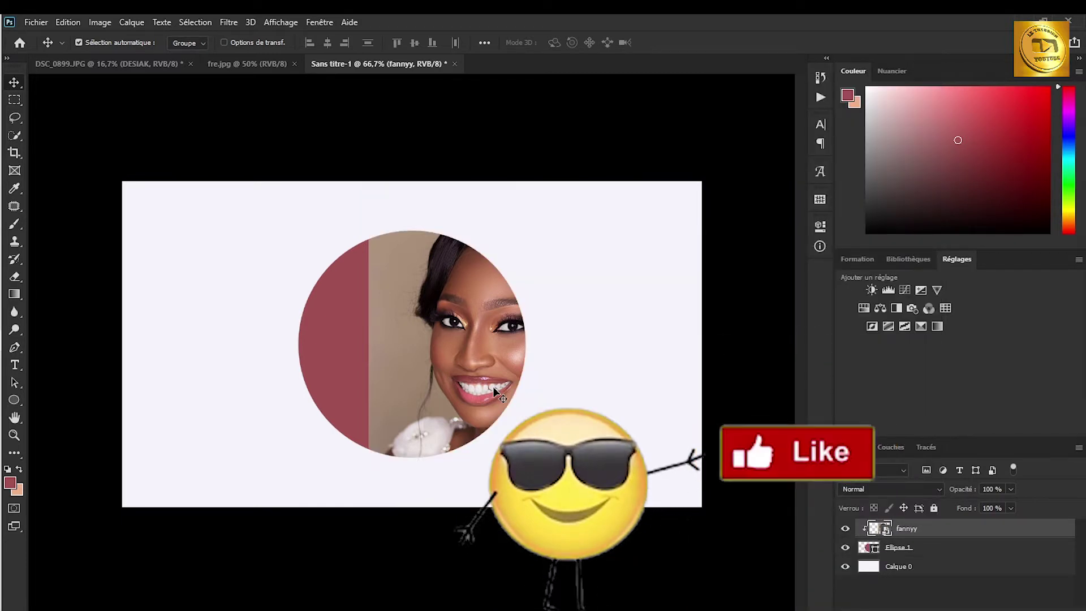
# Step: Move the circle toward the left side of the canvas and shift the clipped portrait so the face sits inside it
pyautogui.moveTo(472, 352); pyautogui.dragTo(274, 381)
pyautogui.click(247, 343)
pyautogui.moveTo(278, 376); pyautogui.dragTo(480, 363)
pyautogui.moveTo(328, 356); pyautogui.dragTo(310, 369)
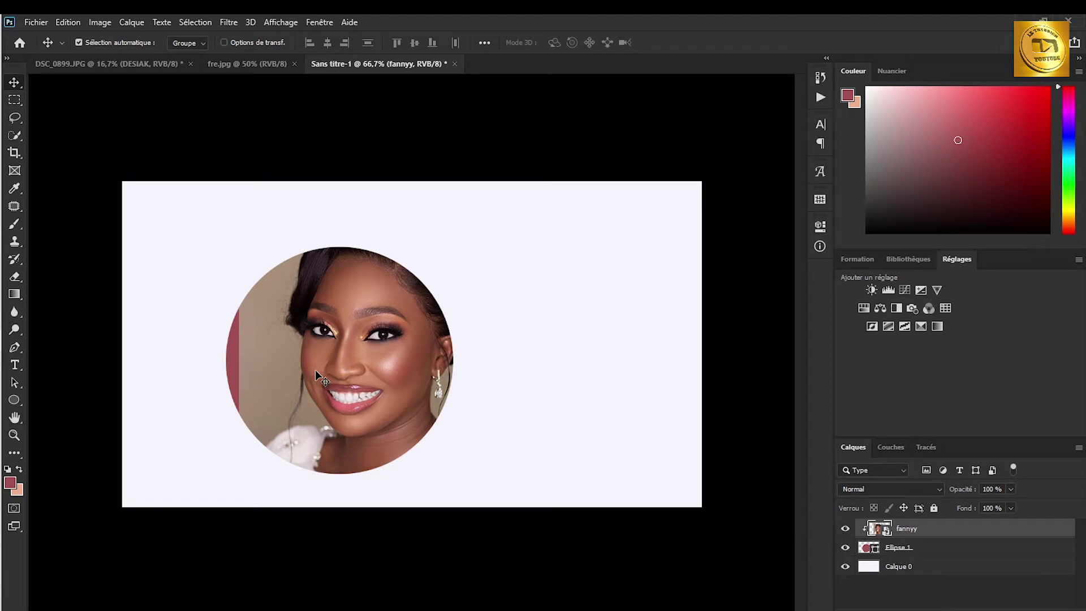
# Step: Scale the clipped portrait proportionally to about 14.08% and reposition it to centre the head inside the circle
pyautogui.hotkey('ctrl', 't')
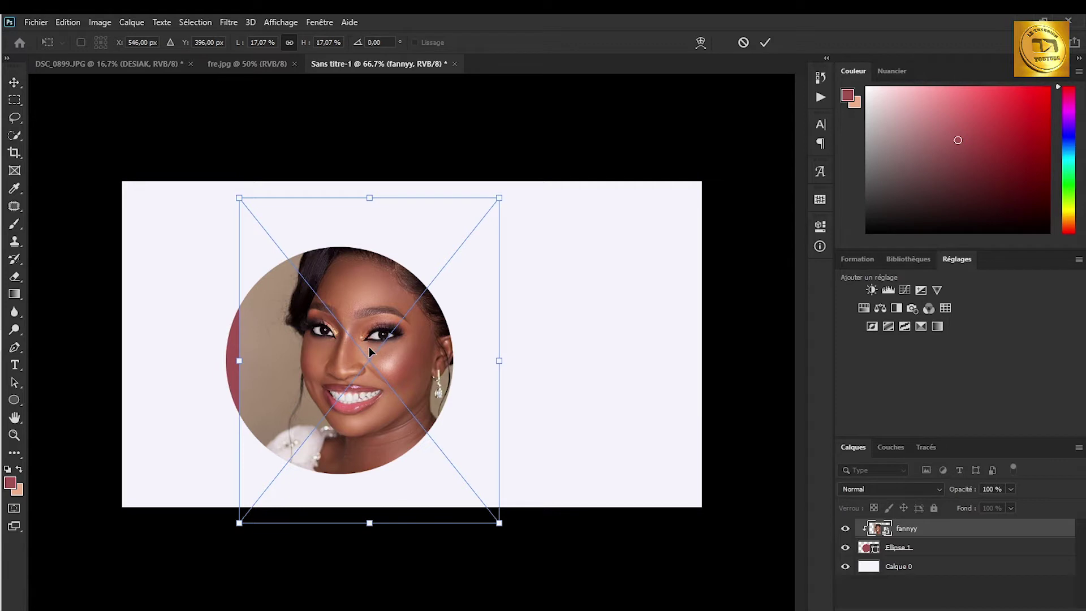
pyautogui.moveTo(499, 198); pyautogui.dragTo(439, 245)
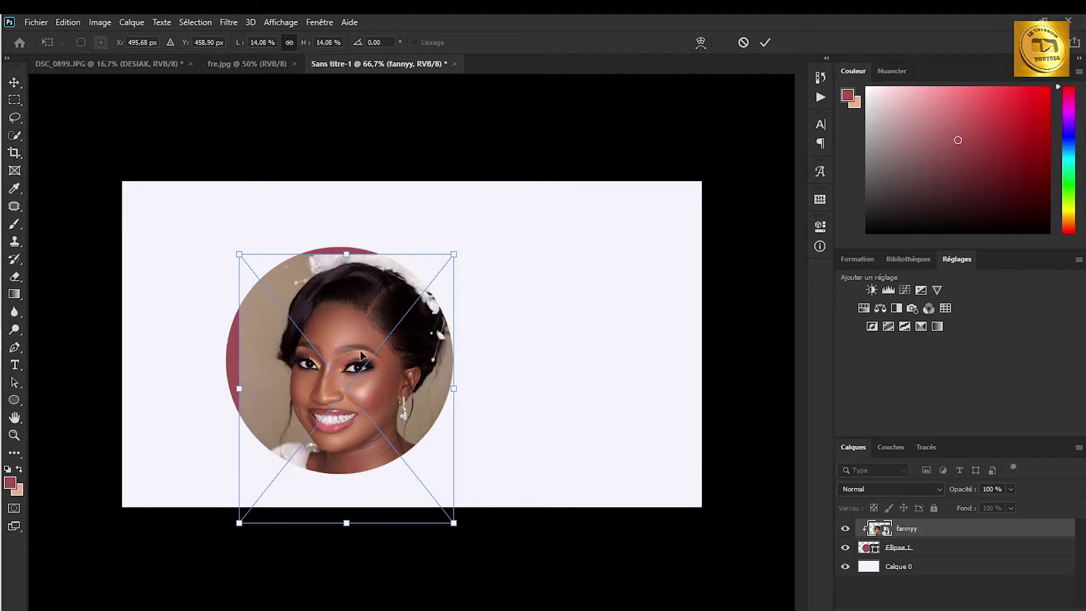
pyautogui.moveTo(361, 360); pyautogui.dragTo(333, 336)
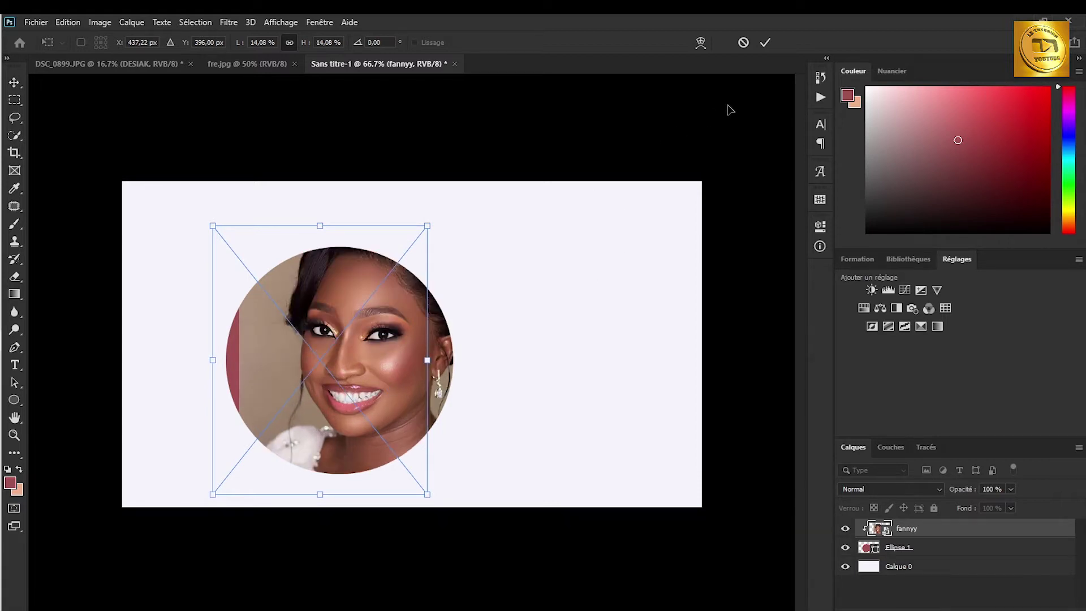
pyautogui.press('Return')
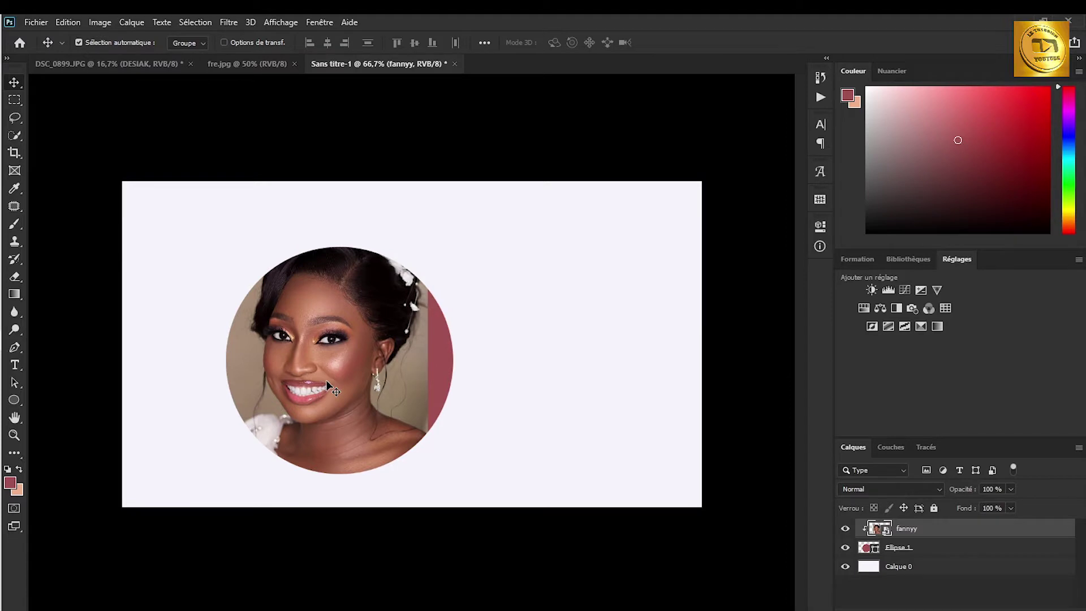
pyautogui.moveTo(328, 385); pyautogui.dragTo(347, 405)
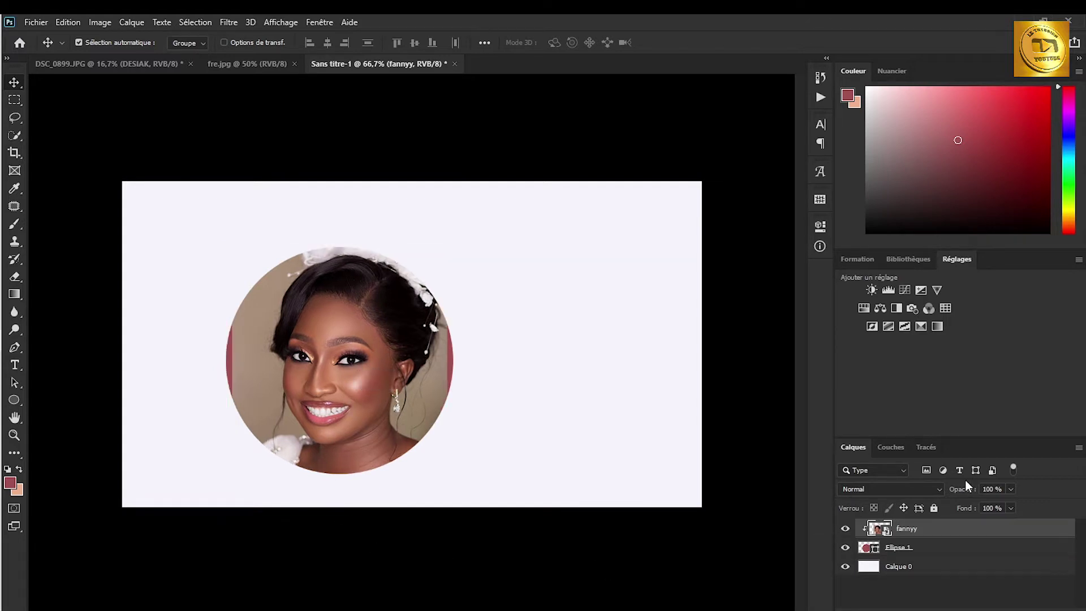
pyautogui.click(973, 557)
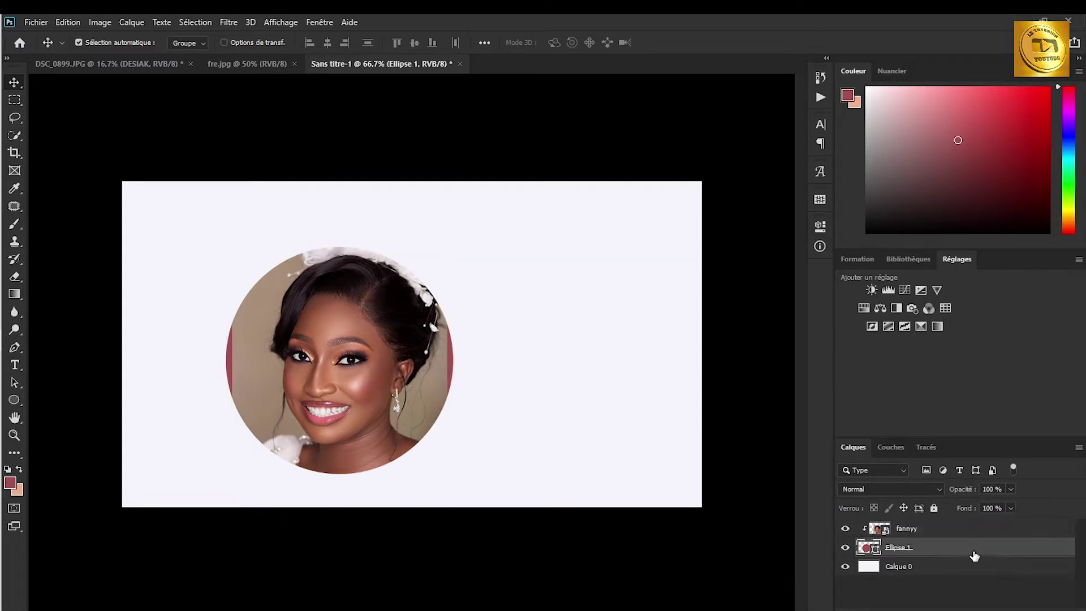
pyautogui.rightClick(974, 556)
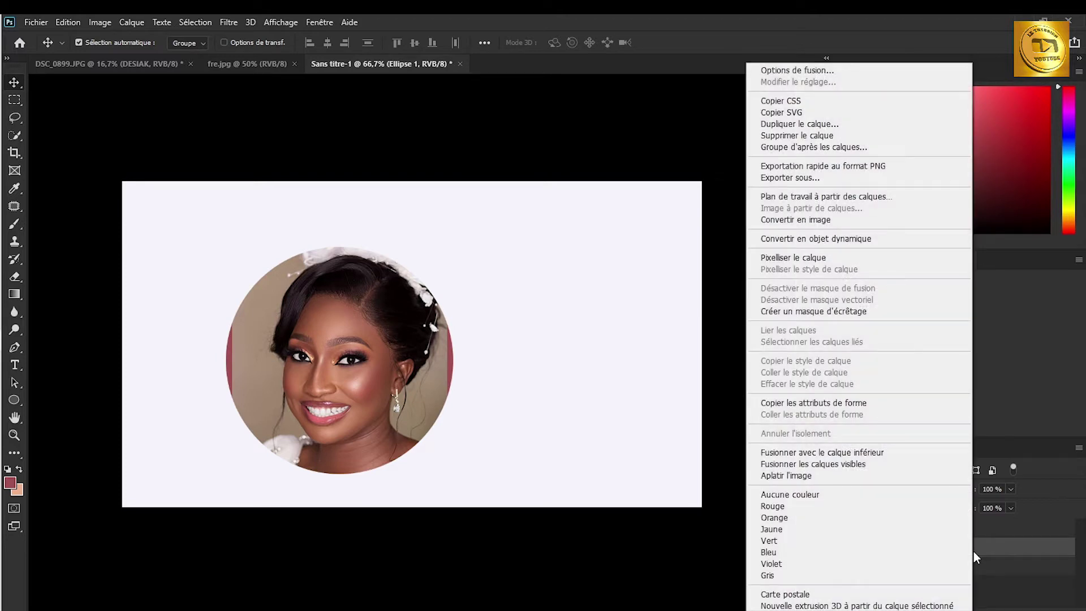
pyautogui.click(840, 70)
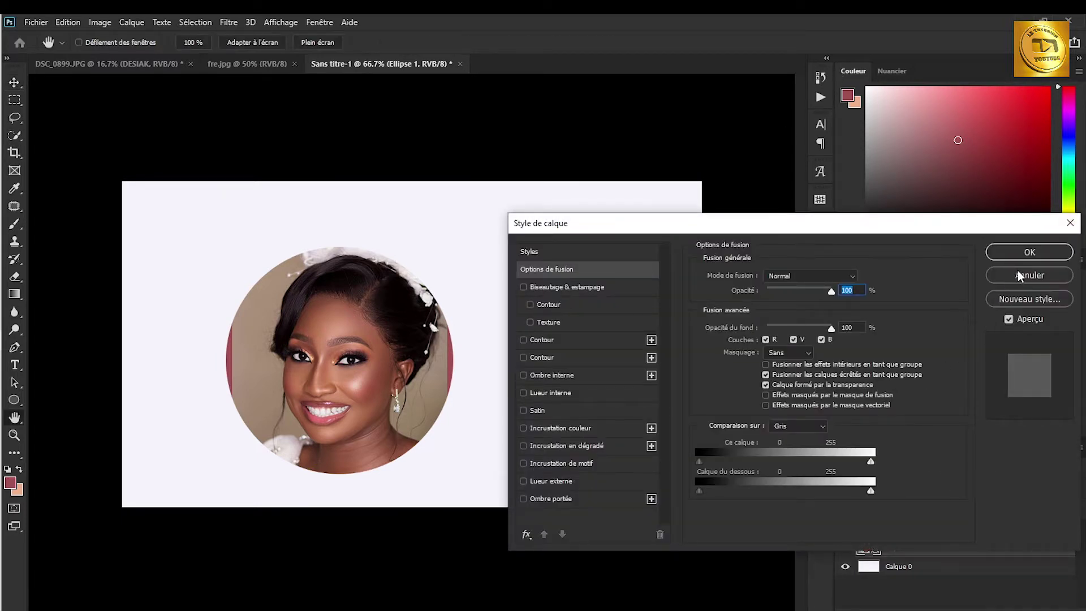
pyautogui.click(1070, 223)
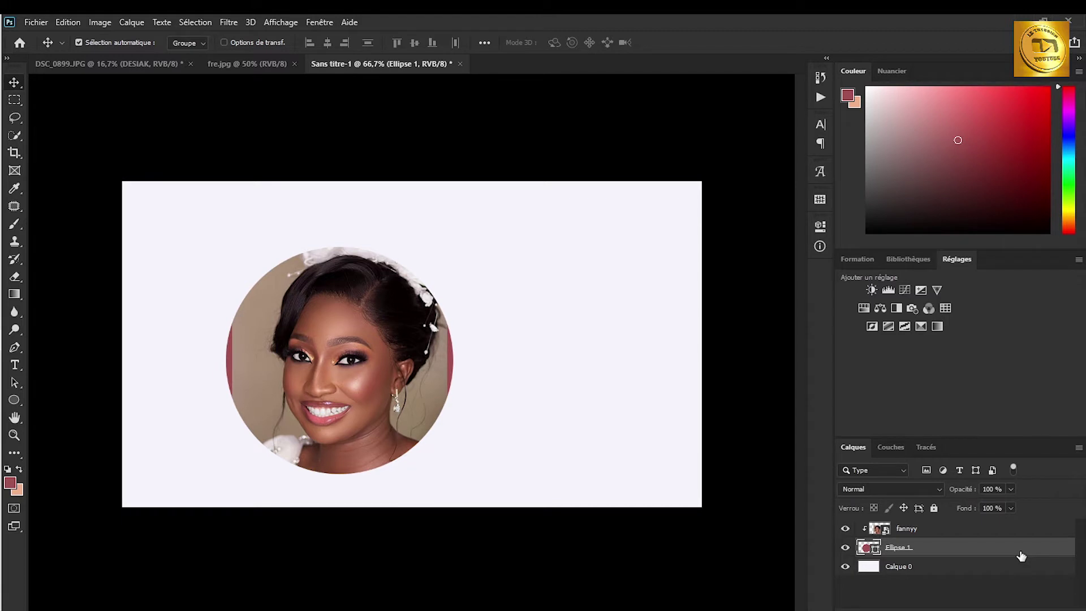
# Step: Add a Contour layer style to Ellipse 1 with colour #171bbe and a size of 7 px
pyautogui.doubleClick(1022, 556)
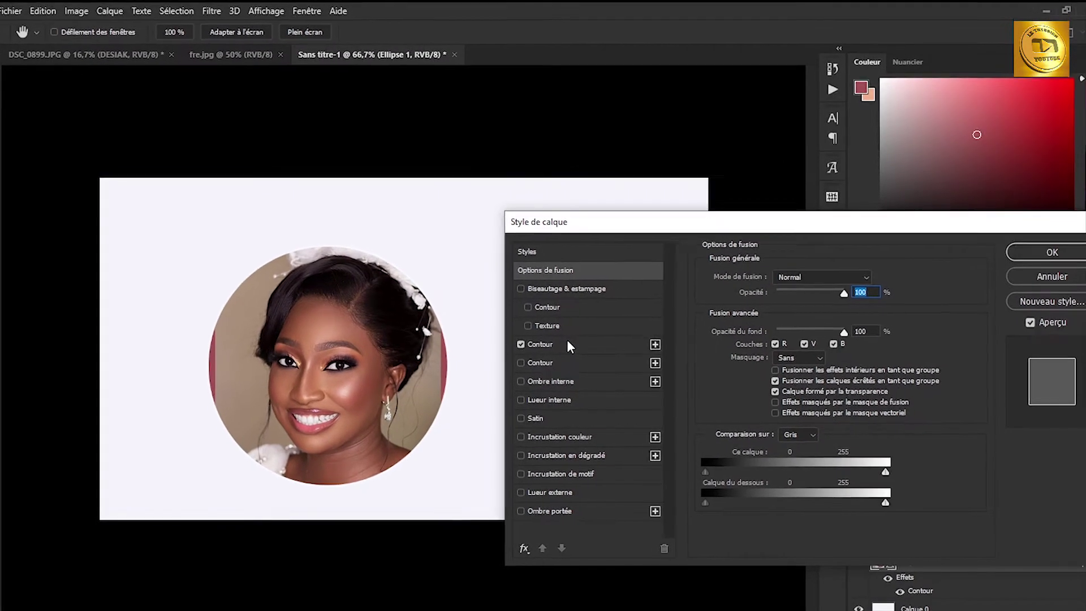
pyautogui.click(566, 344)
pyautogui.click(711, 368)
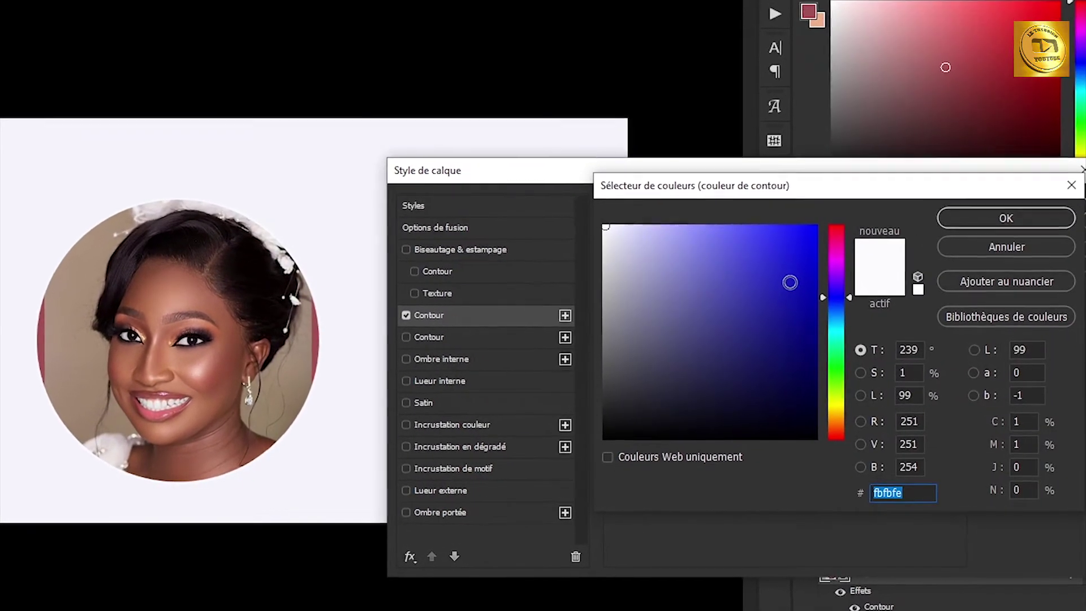
pyautogui.write('1710be')
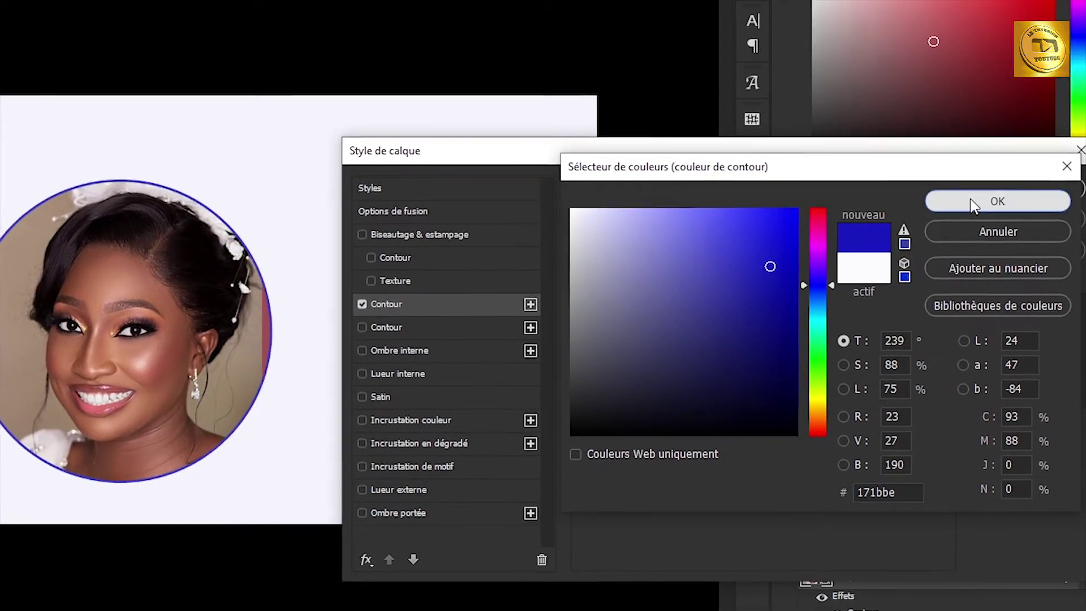
pyautogui.click(999, 219)
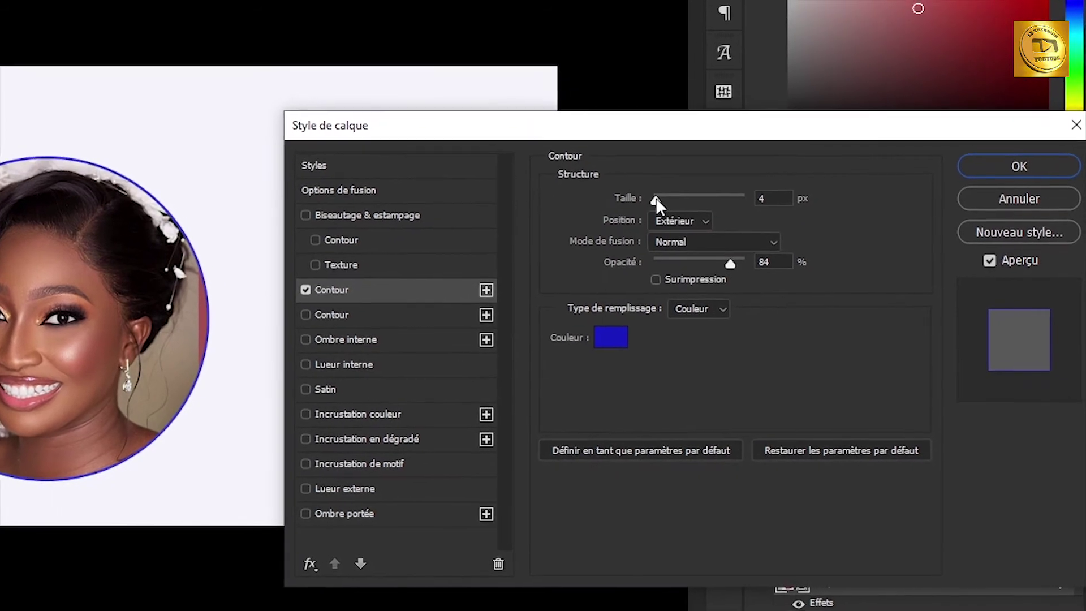
pyautogui.moveTo(647, 192); pyautogui.dragTo(649, 192)
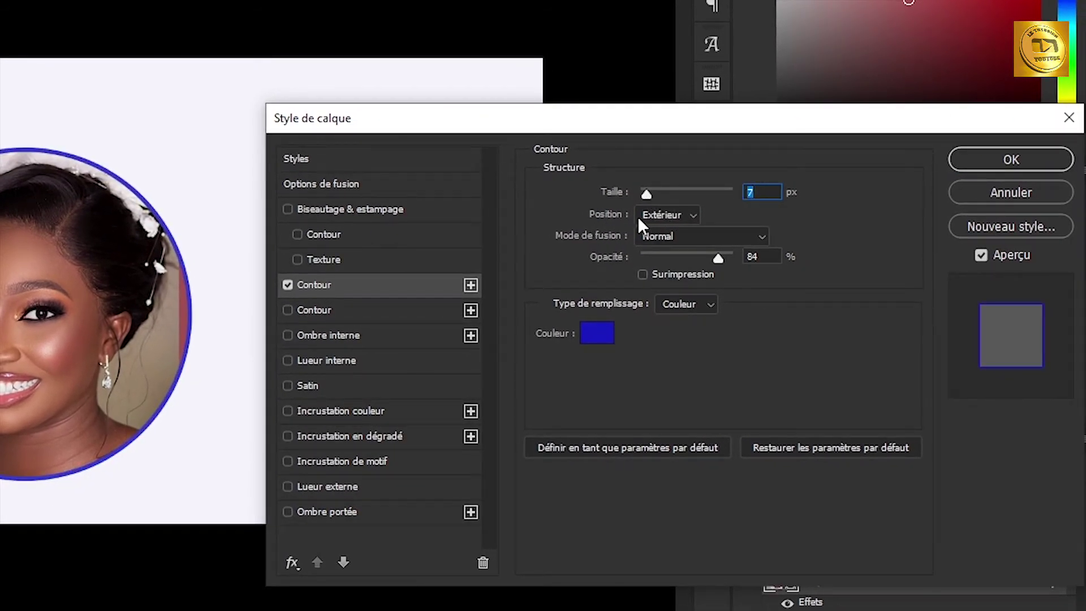
# Step: Try the Intérieur position for the circle's outline, set it back to Extérieur and apply the layer style
pyautogui.click(668, 214)
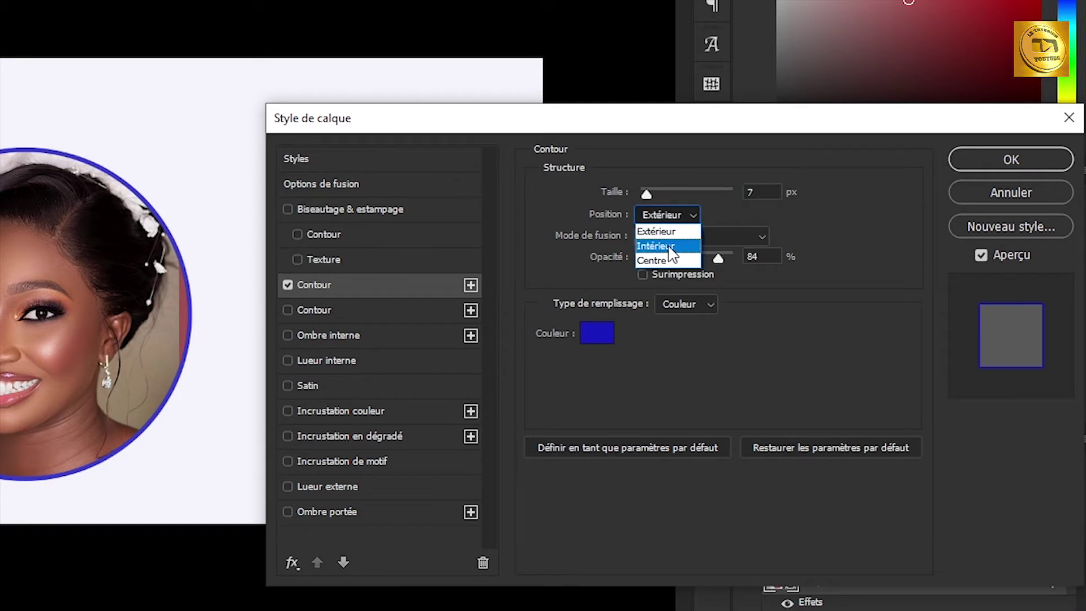
pyautogui.click(670, 244)
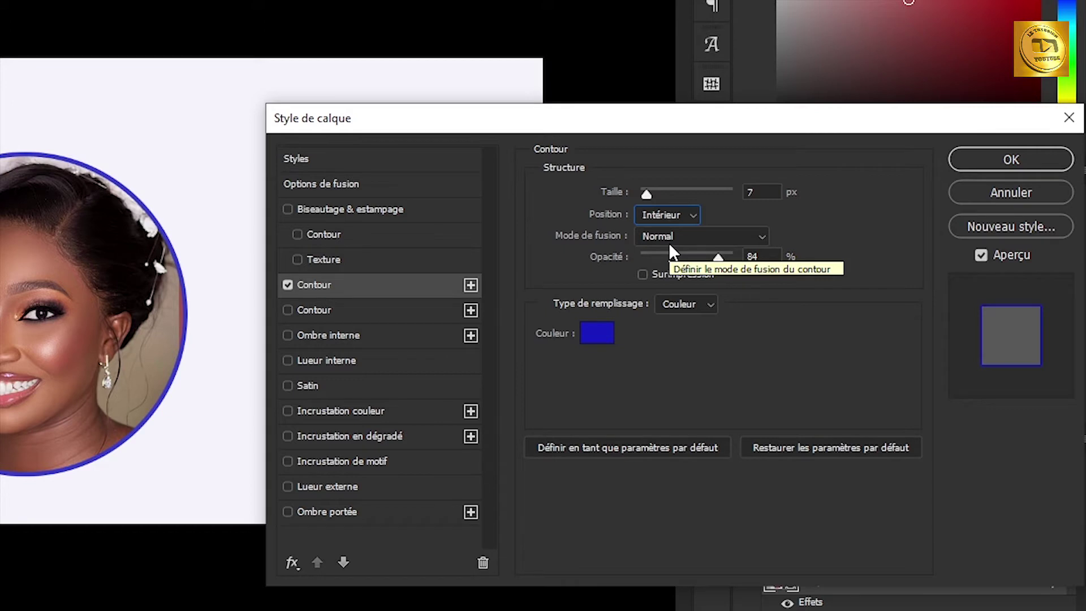
pyautogui.click(683, 220)
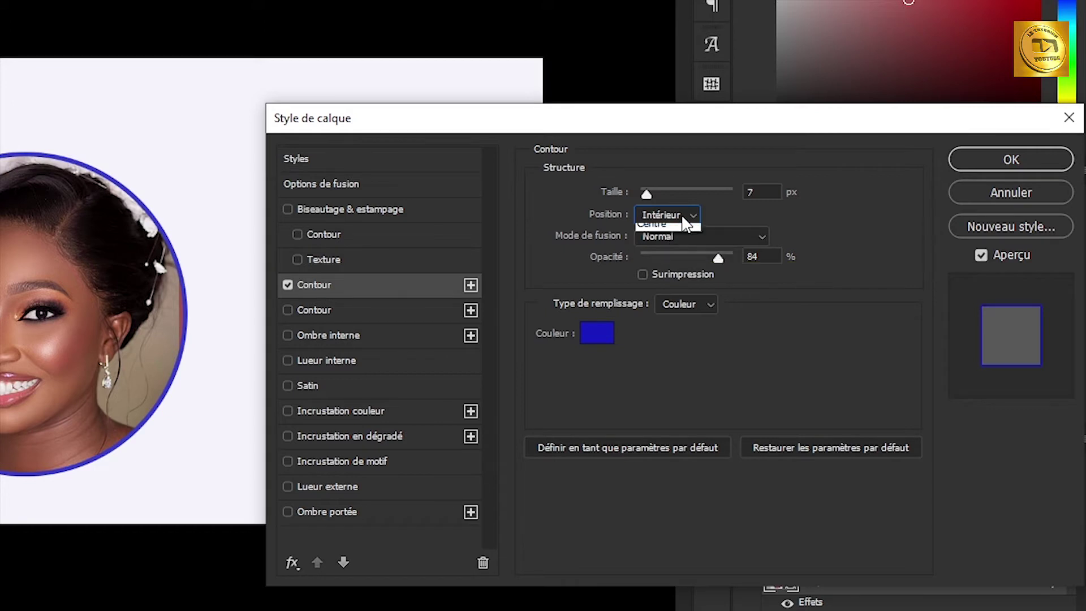
pyautogui.click(669, 231)
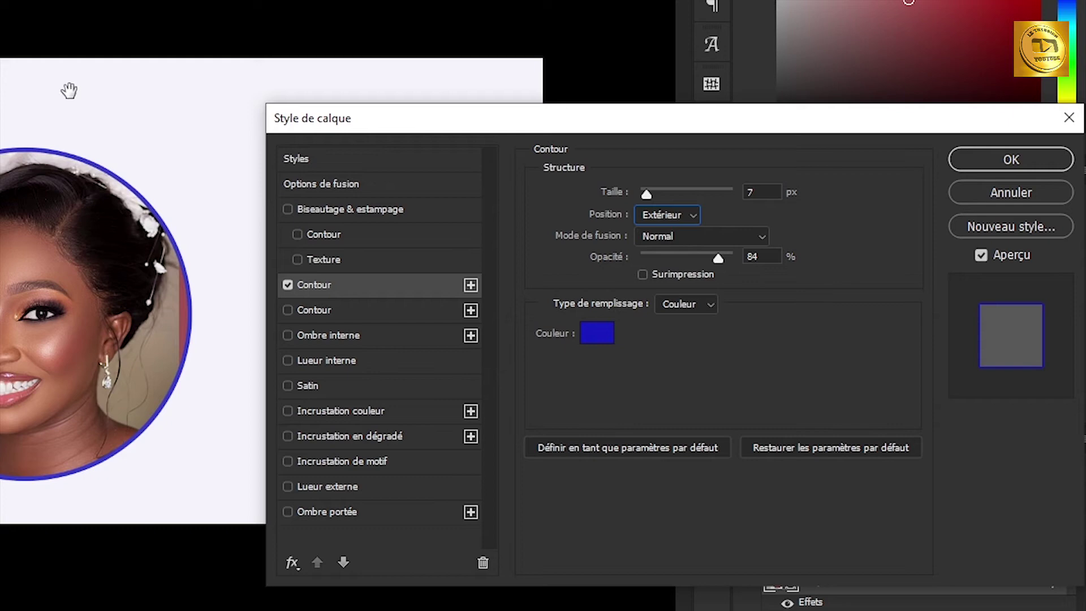
pyautogui.click(1041, 161)
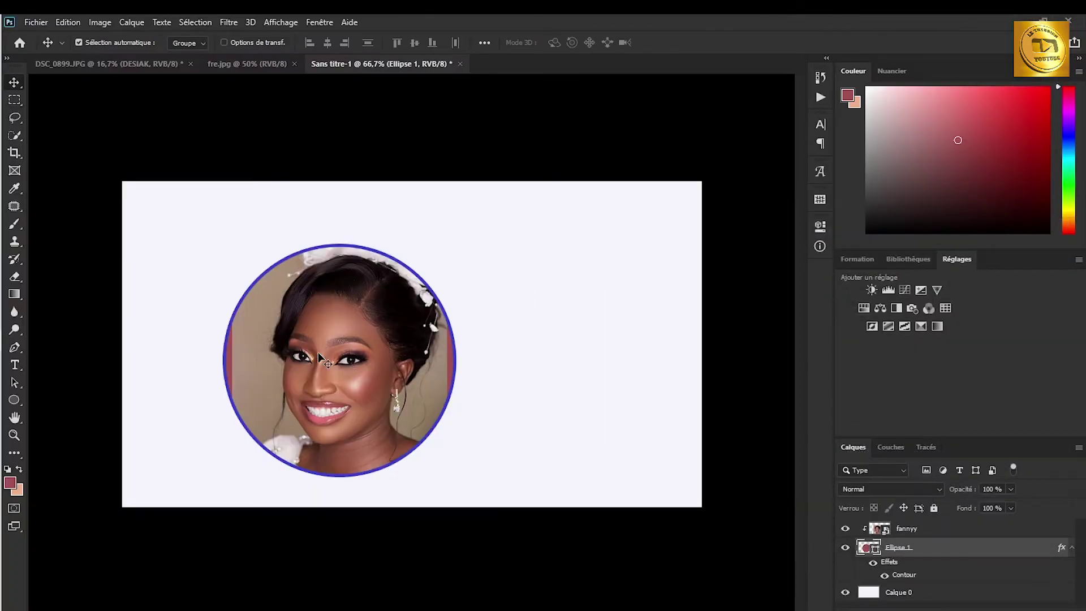
# Step: Try to select the circle and the clipped portrait together and move them
pyautogui.moveTo(202, 239); pyautogui.dragTo(357, 436)
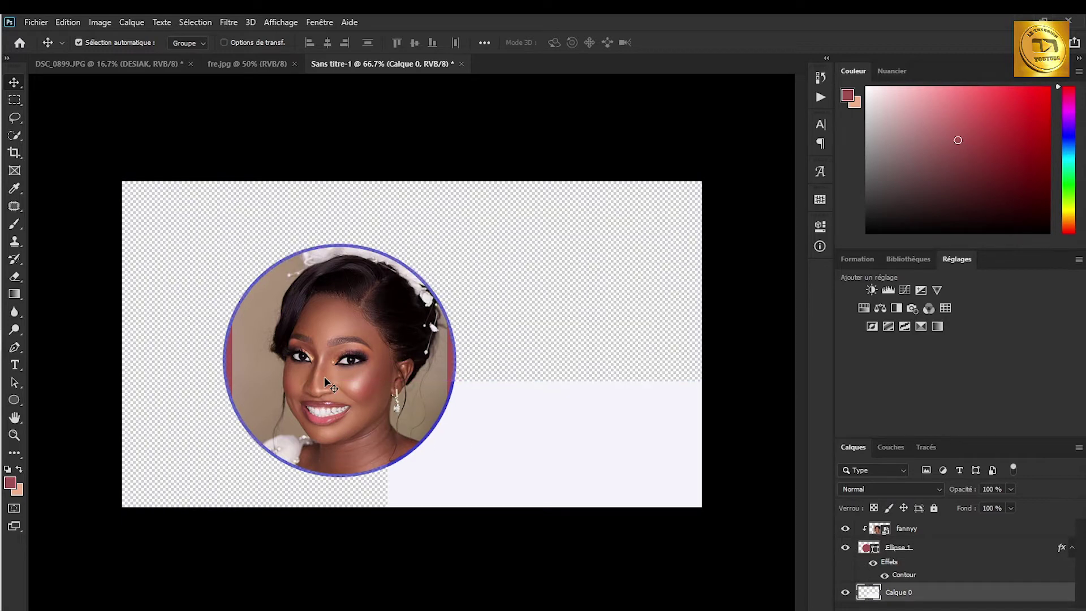
pyautogui.moveTo(181, 212); pyautogui.dragTo(493, 493)
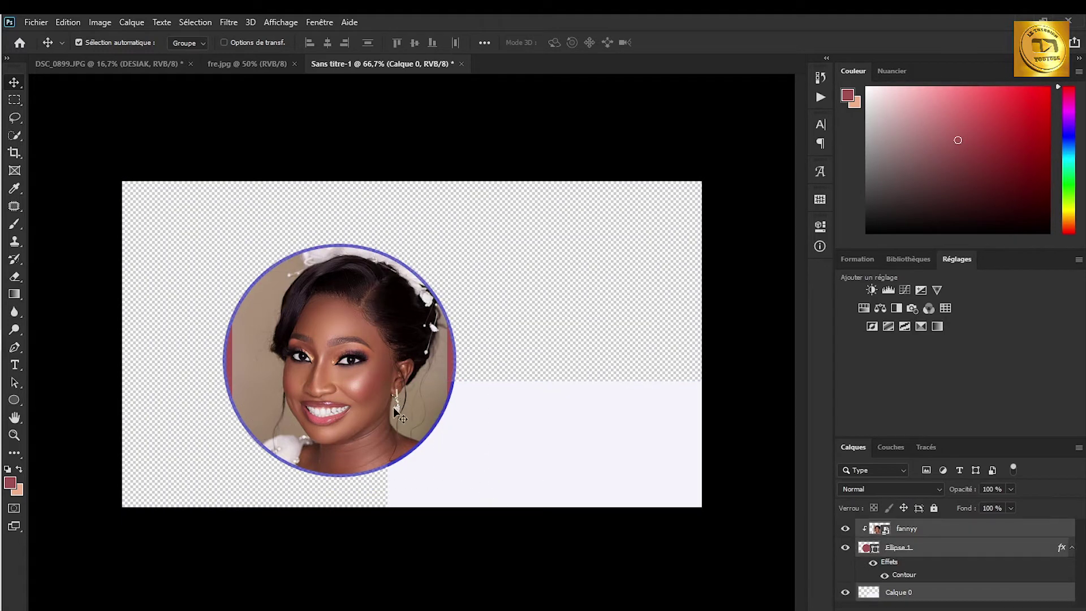
pyautogui.moveTo(375, 384); pyautogui.dragTo(425, 376)
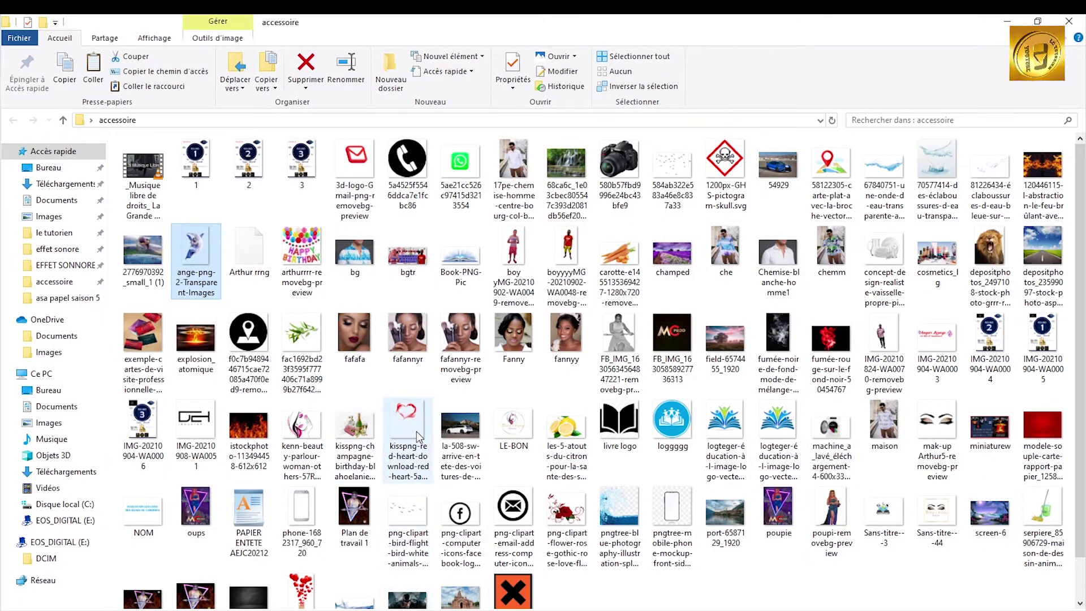
# Step: Place the image boyyyyMG-20210902-WA0048-removebg-preview from the accessoire folder into the Sans titre-1 document at its default placement size
pyautogui.scroll(-1, 416, 431)
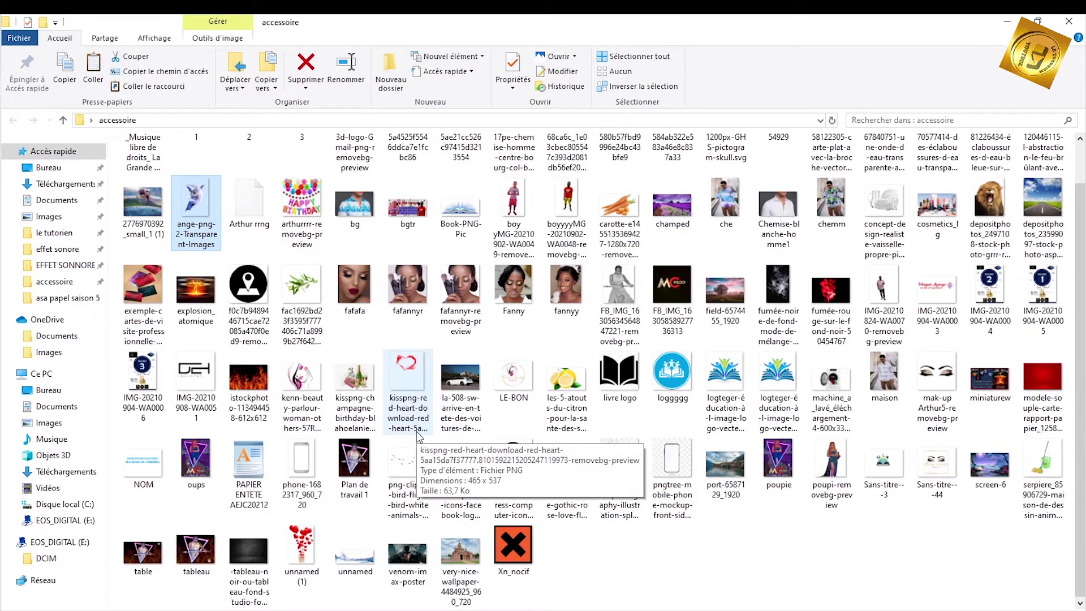
pyautogui.scroll(1, 417, 431)
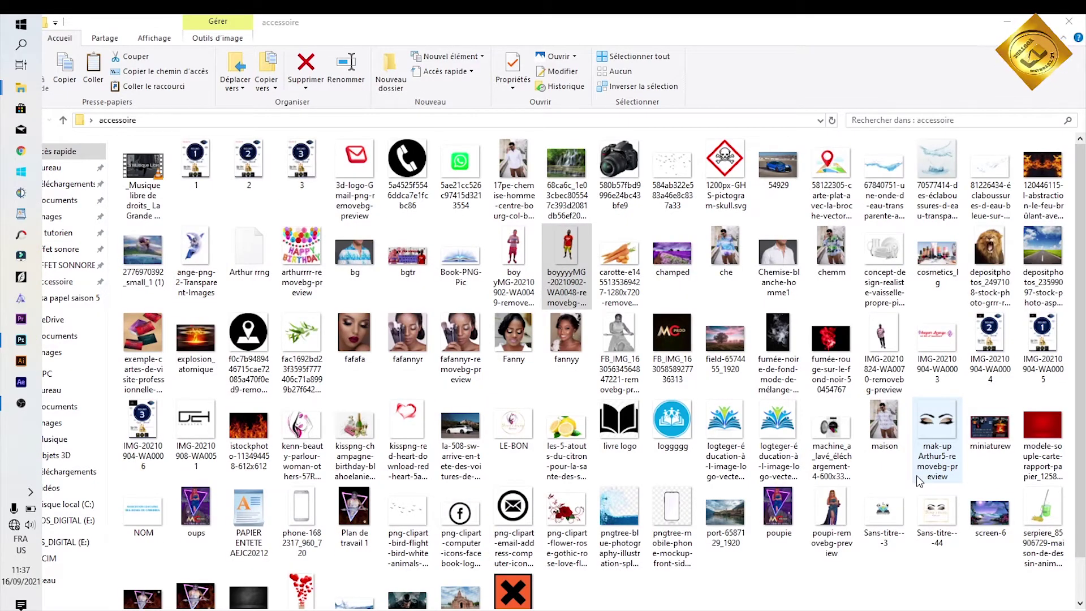
pyautogui.moveTo(567, 258); pyautogui.dragTo(426, 342)
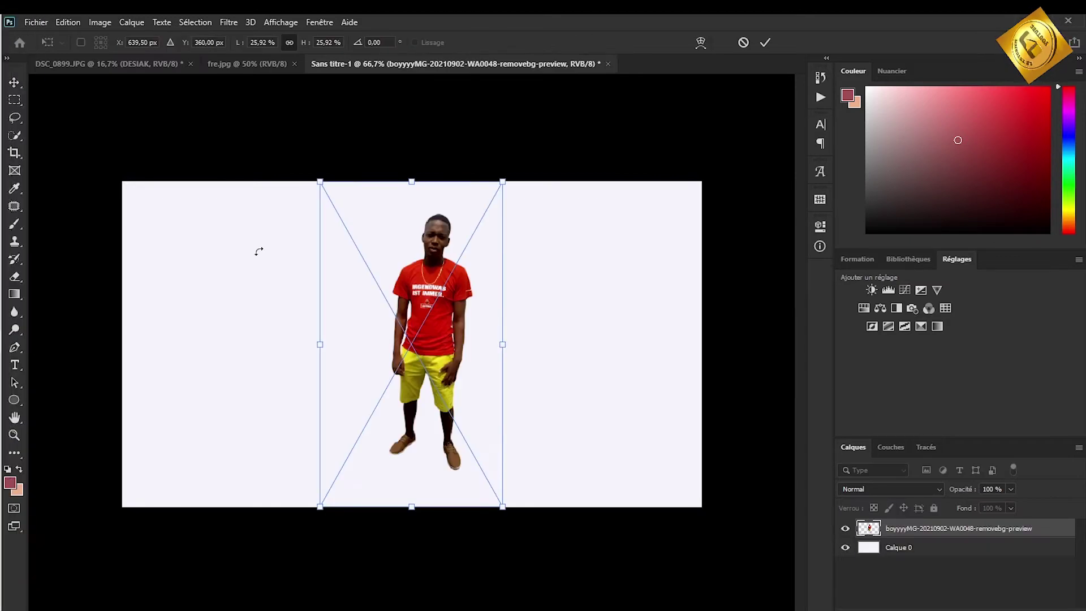
pyautogui.press('Return')
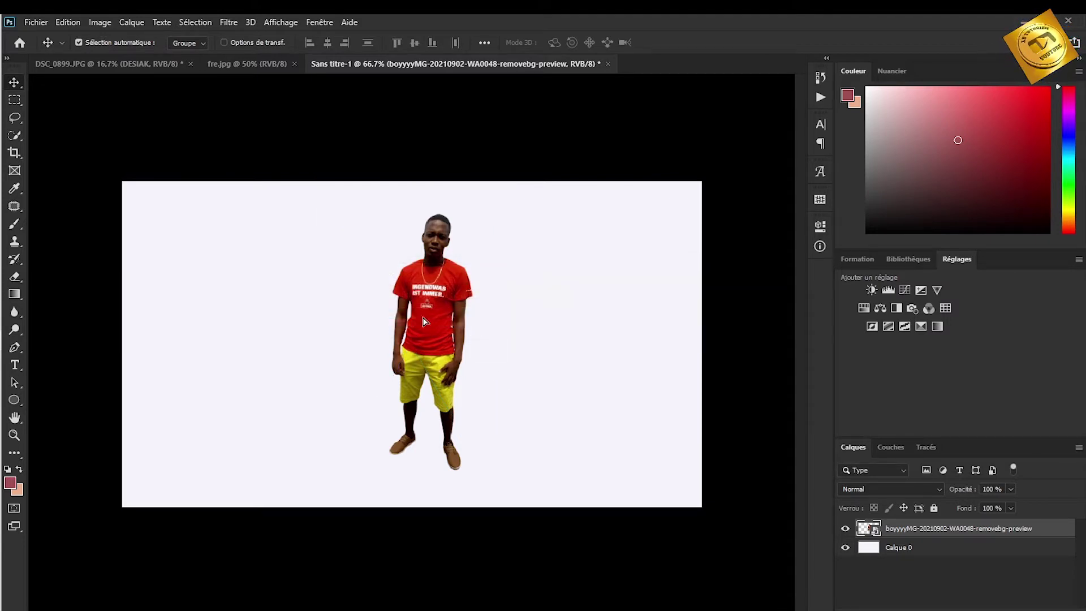
# Step: Scale the placed man proportionally to about 17.92% and position him near the top middle of the canvas
pyautogui.moveTo(447, 323)
pyautogui.mouseDown()
pyautogui.moveTo(472, 318)
pyautogui.moveTo(438, 313)
pyautogui.mouseUp()
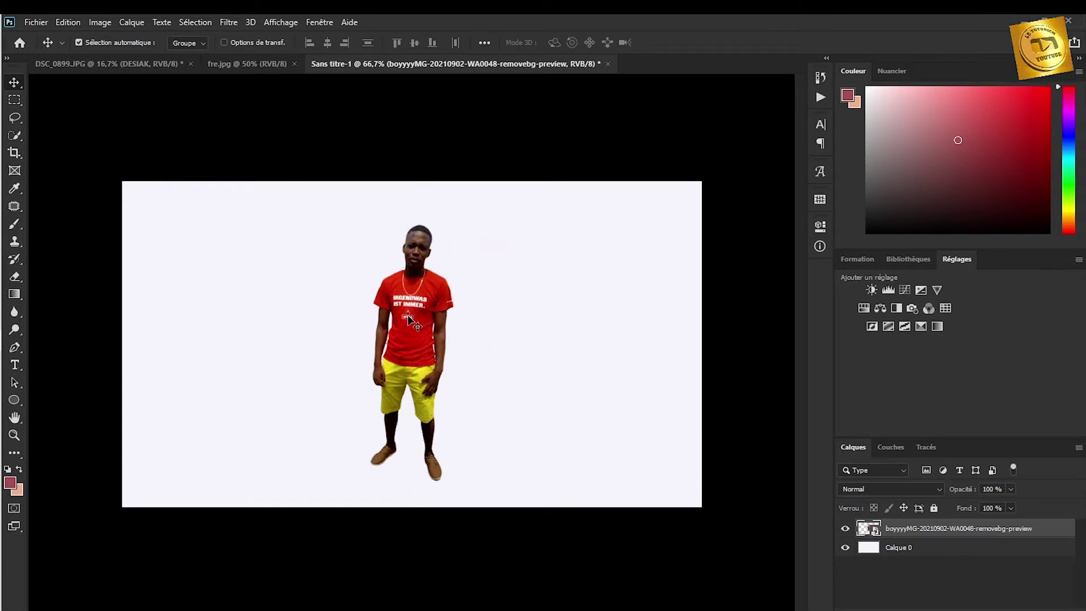
pyautogui.moveTo(407, 312); pyautogui.dragTo(414, 295)
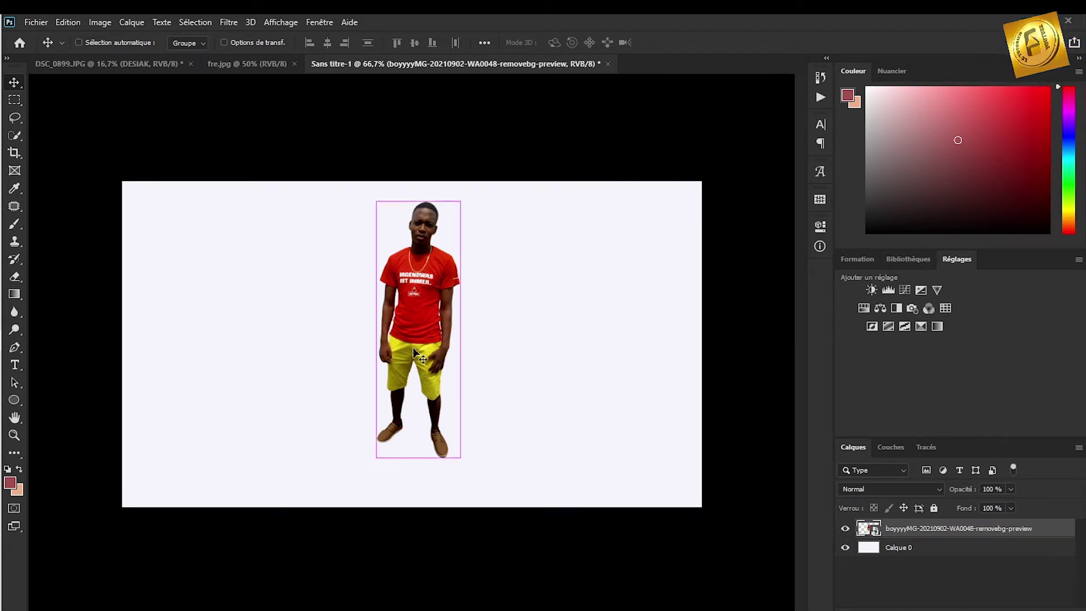
pyautogui.hotkey('ctrl', 't')
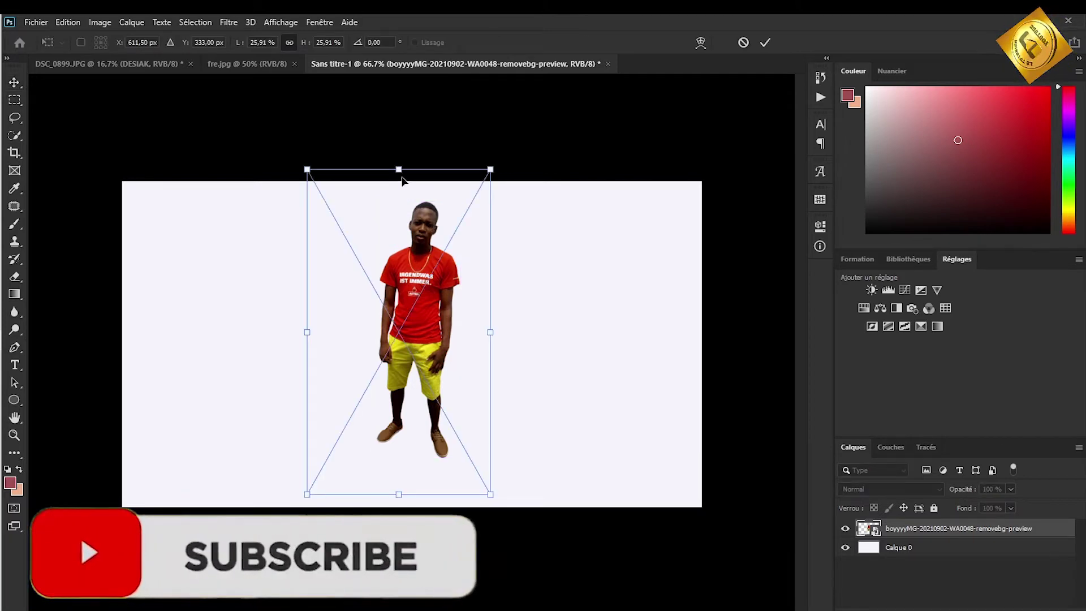
pyautogui.moveTo(398, 168); pyautogui.dragTo(396, 310)
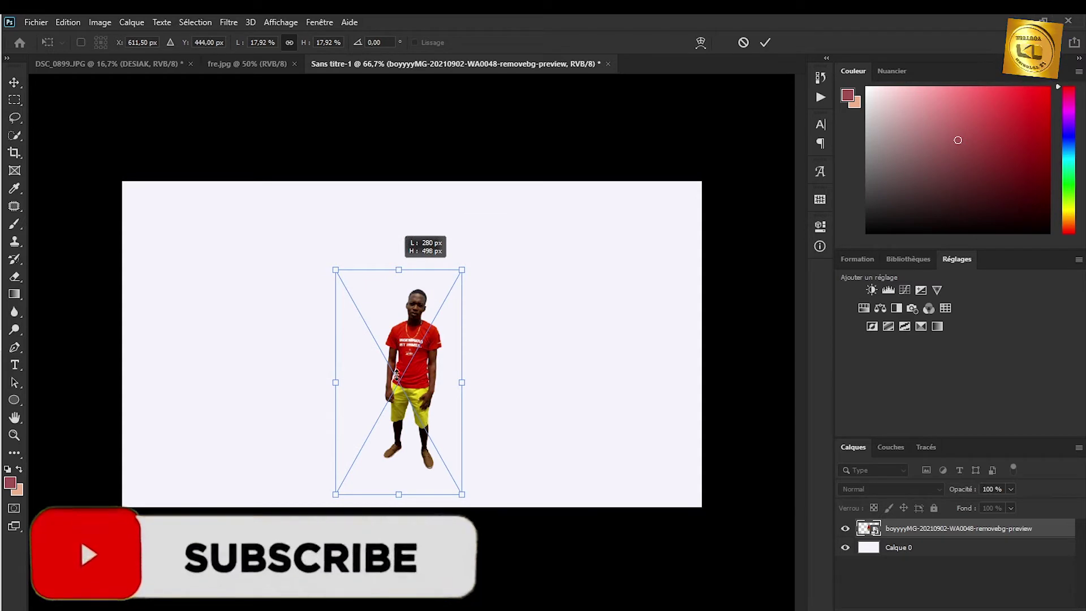
pyautogui.moveTo(408, 371); pyautogui.dragTo(434, 265)
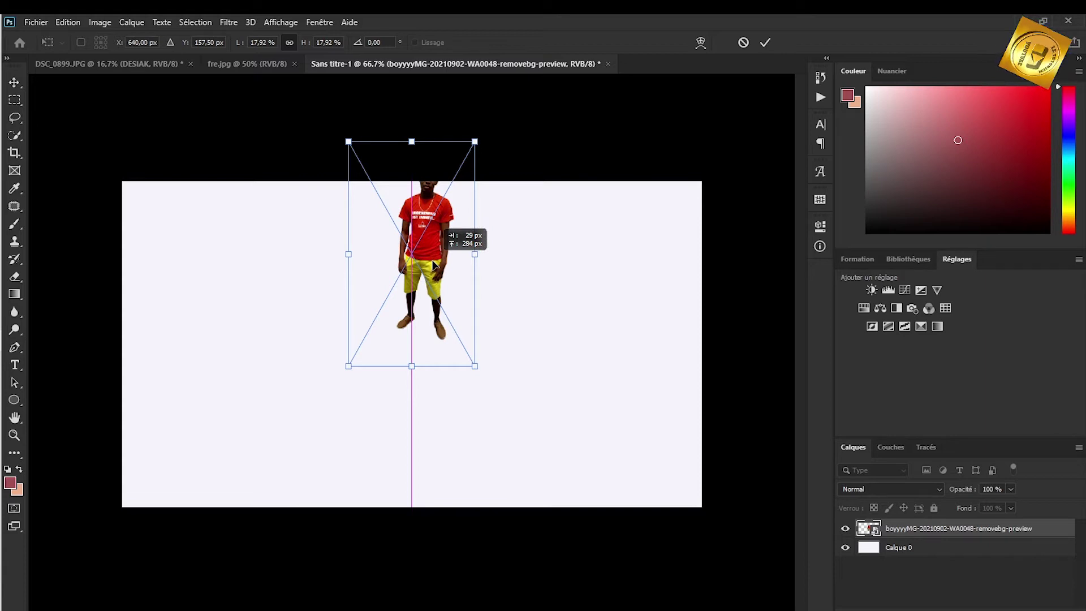
pyautogui.moveTo(433, 264); pyautogui.dragTo(443, 286)
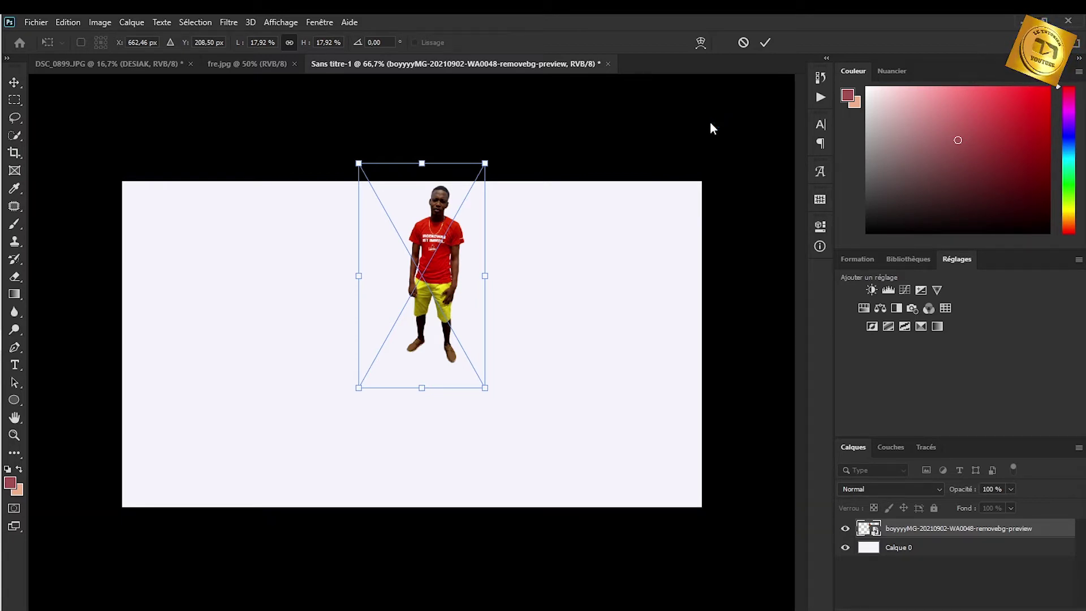
pyautogui.press('Return')
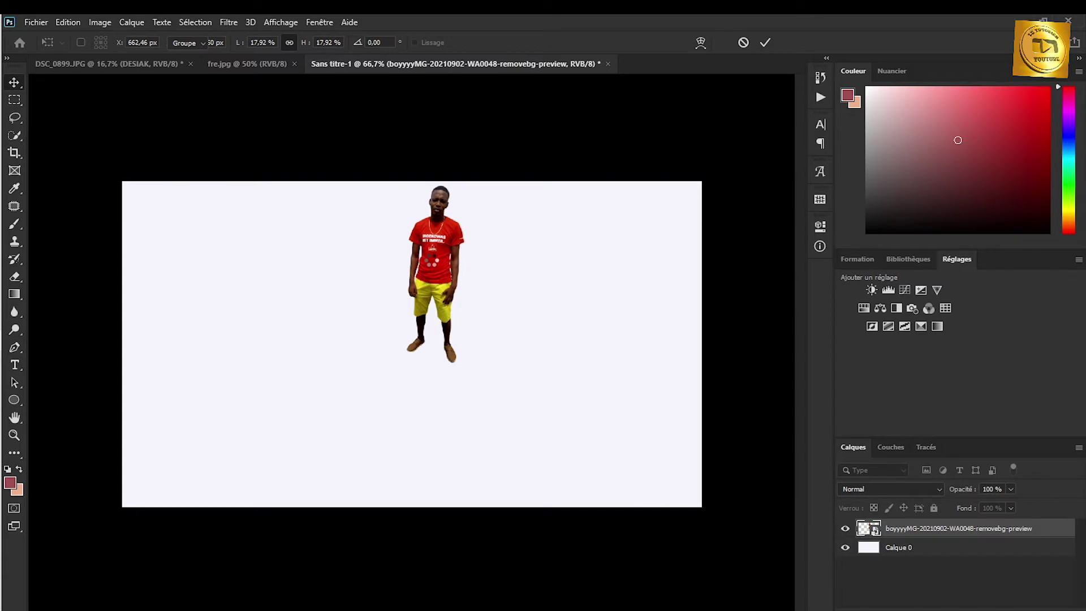
pyautogui.moveTo(430, 260); pyautogui.dragTo(434, 271)
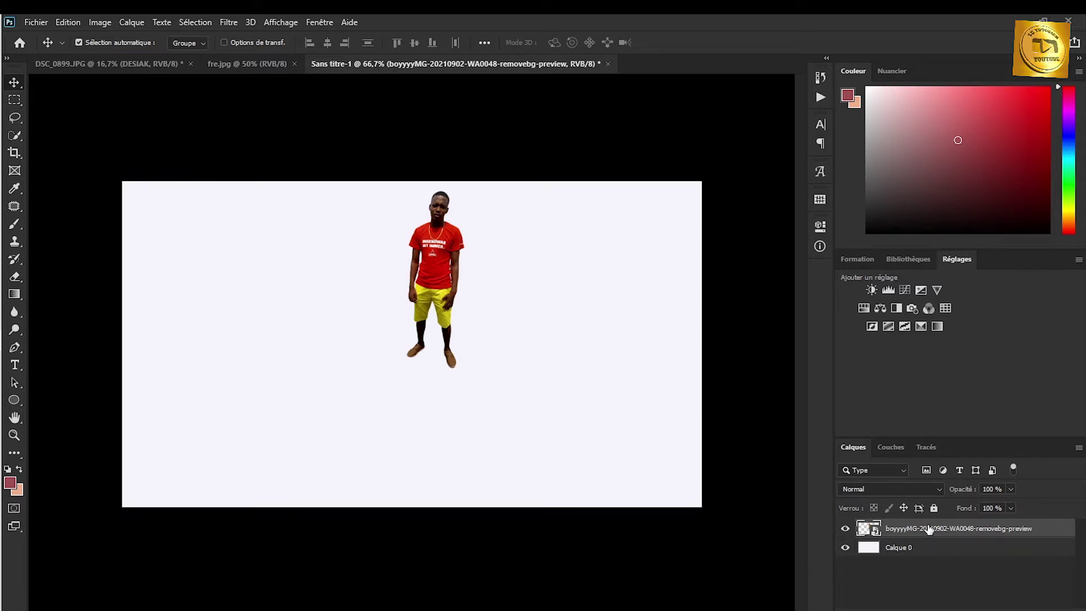
# Step: Duplicate the man's layer, flip the copy with Symétrie axe vertical and move it below so its feet meet the original's
pyautogui.hotkey('ctrl', 'j')
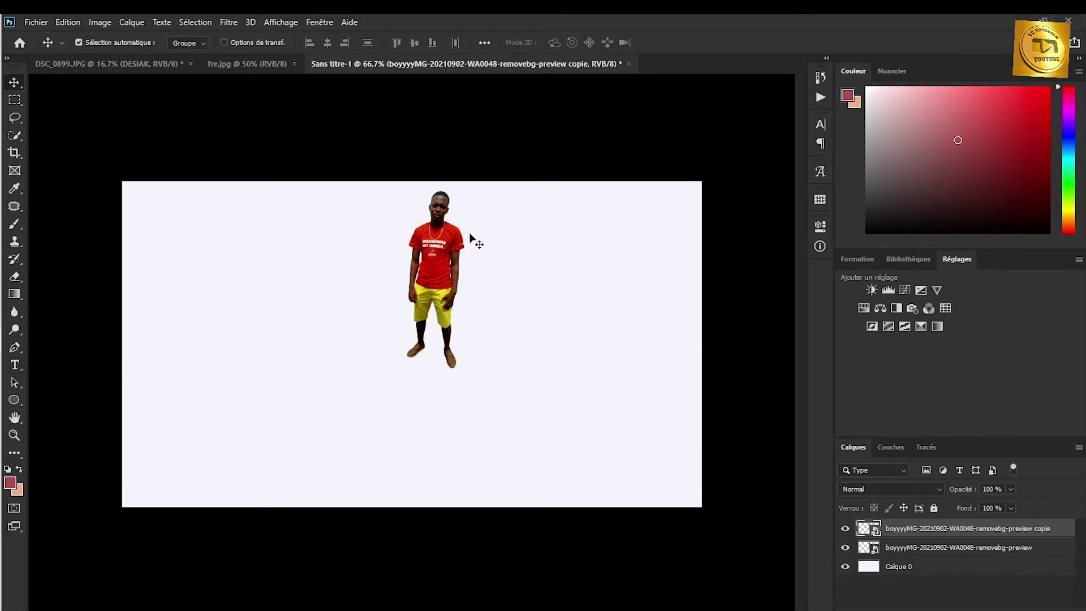
pyautogui.click(74, 22)
pyautogui.moveTo(158, 332)
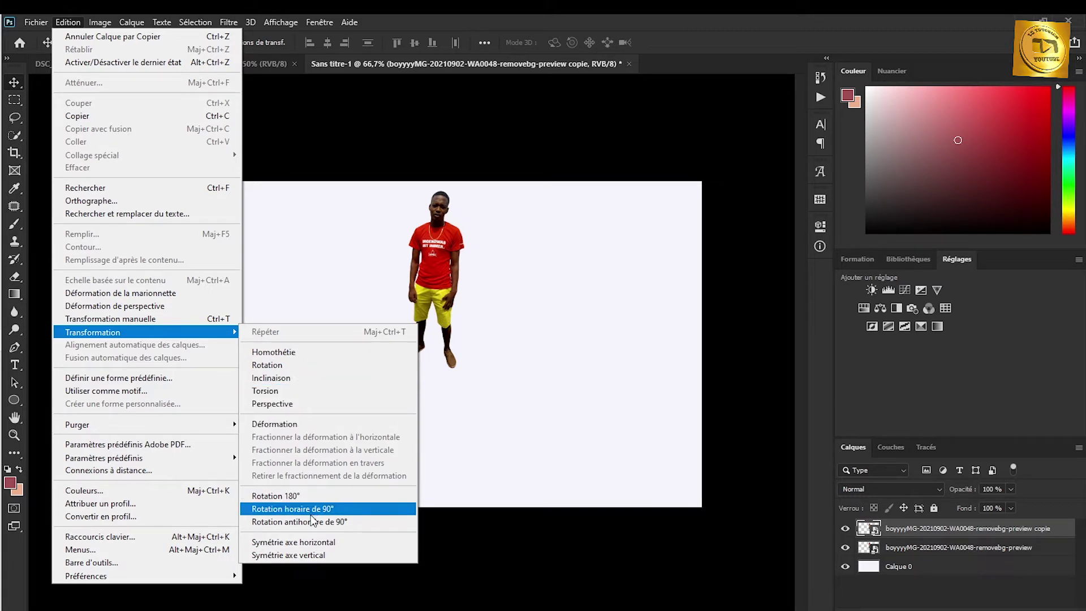
pyautogui.click(301, 555)
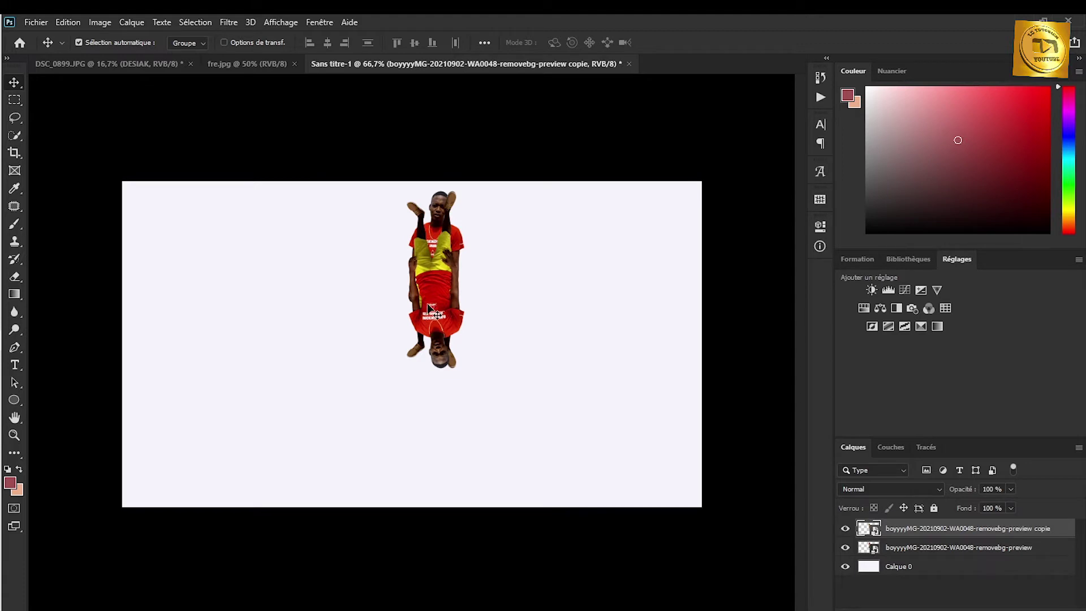
pyautogui.moveTo(425, 338); pyautogui.dragTo(419, 473)
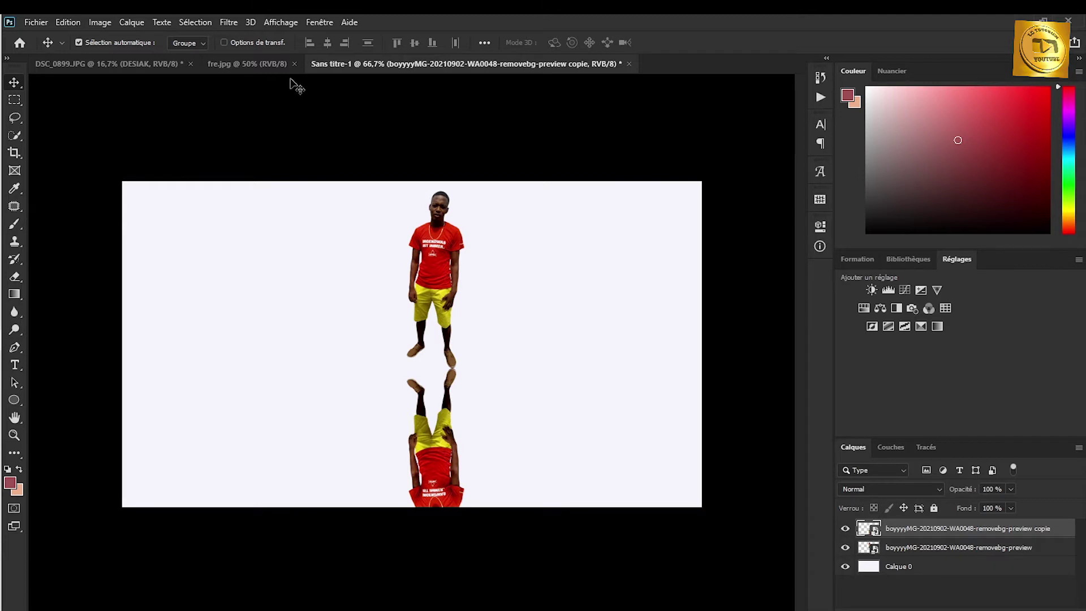
# Step: Apply the Seuil adjustment to the flipped copy with a value of 255
pyautogui.click(103, 24)
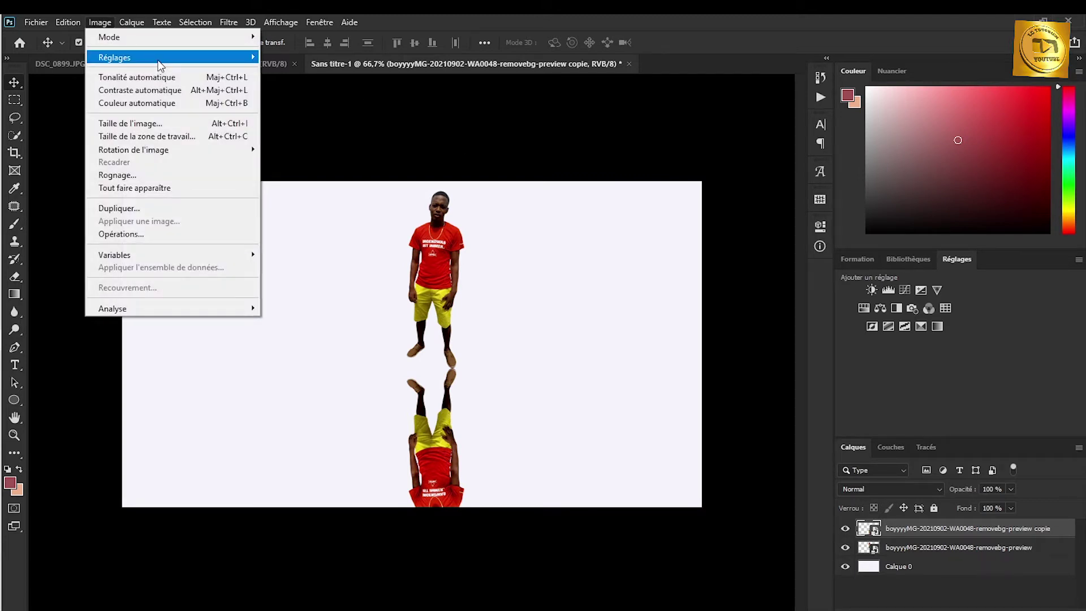
pyautogui.moveTo(170, 58)
pyautogui.click(353, 243)
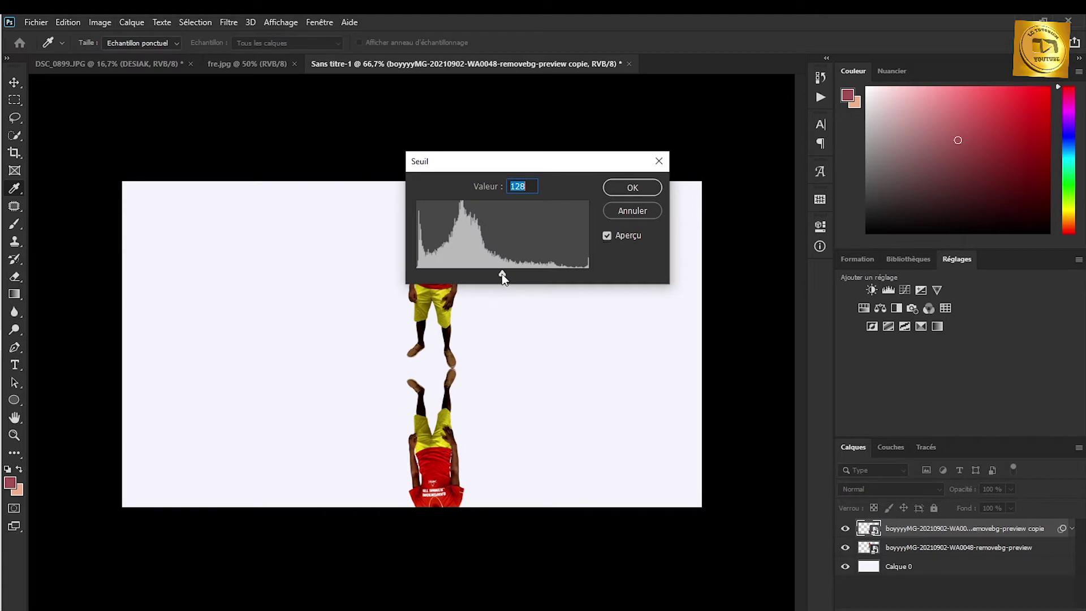
pyautogui.click(503, 271)
pyautogui.moveTo(569, 284)
pyautogui.mouseDown()
pyautogui.moveTo(616, 281)
pyautogui.moveTo(589, 276)
pyautogui.mouseUp()
pyautogui.moveTo(585, 275); pyautogui.dragTo(628, 285)
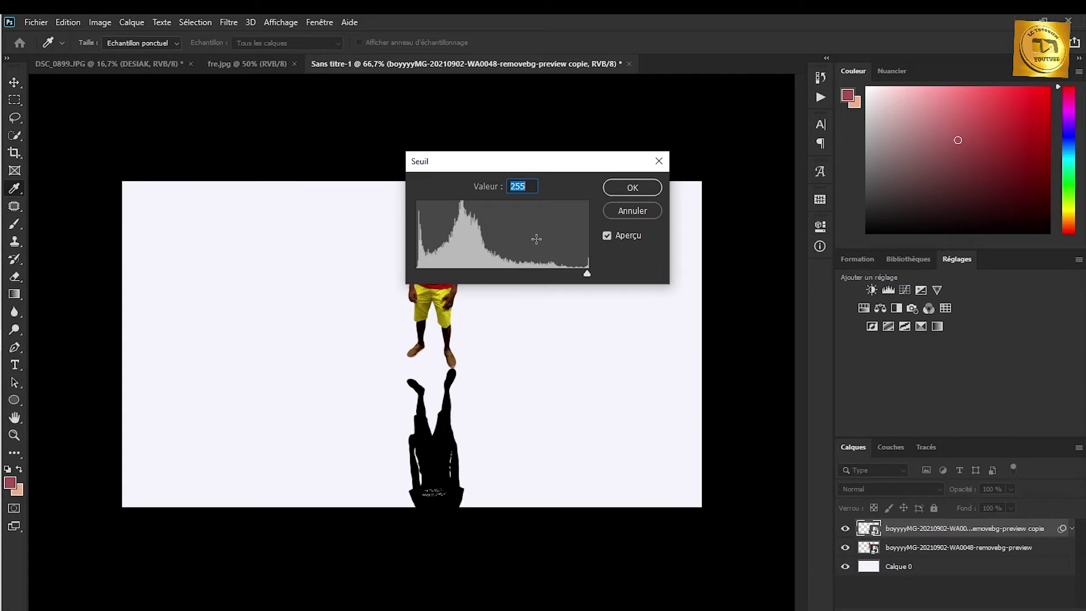
pyautogui.click(634, 188)
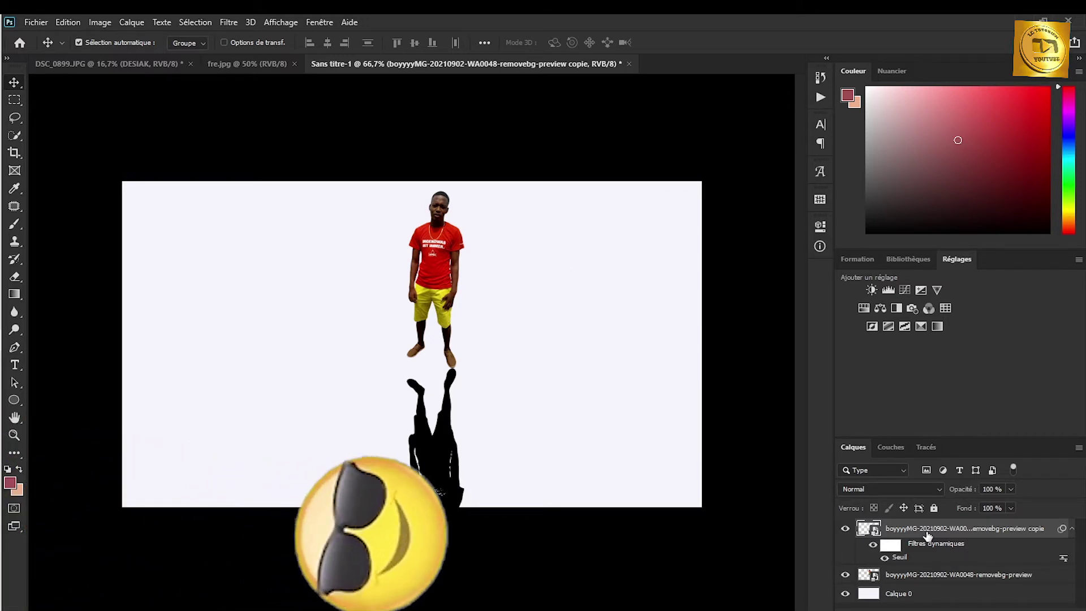
pyautogui.click(229, 20)
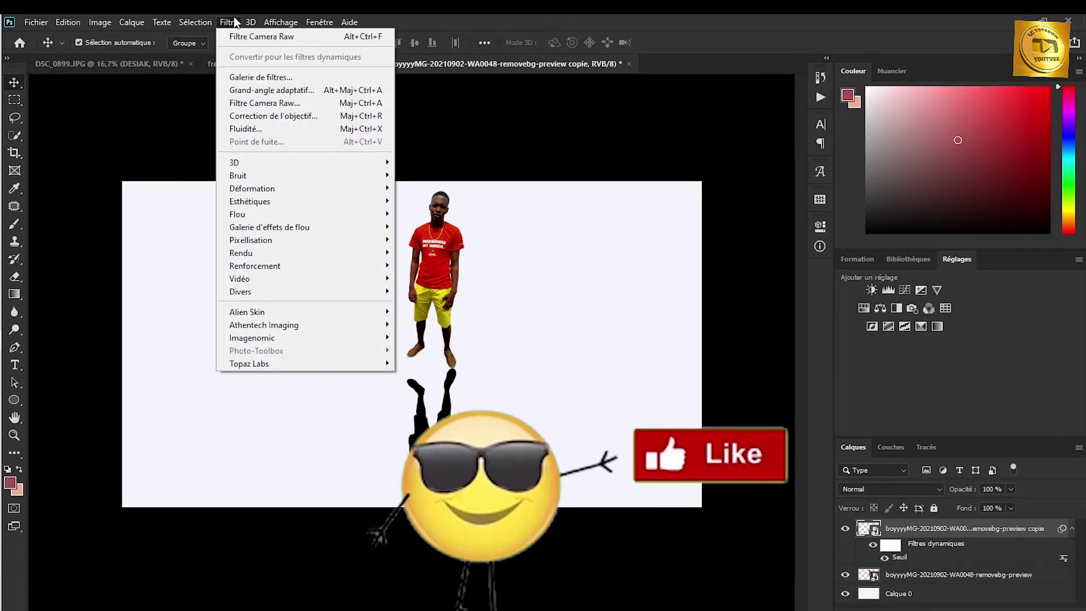
pyautogui.rightClick(946, 526)
pyautogui.rightClick(946, 527)
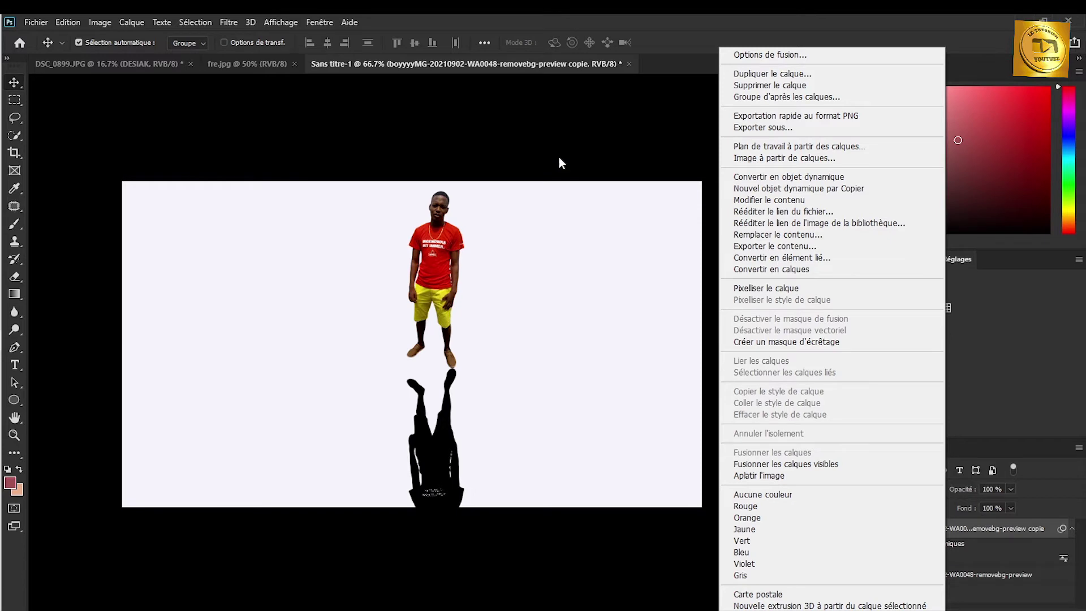
pyautogui.click(287, 146)
# Step: Apply Flou gaussien to the black flipped copy with a 3,8 pixel radius and set the layer's opacity to 54%
pyautogui.click(233, 20)
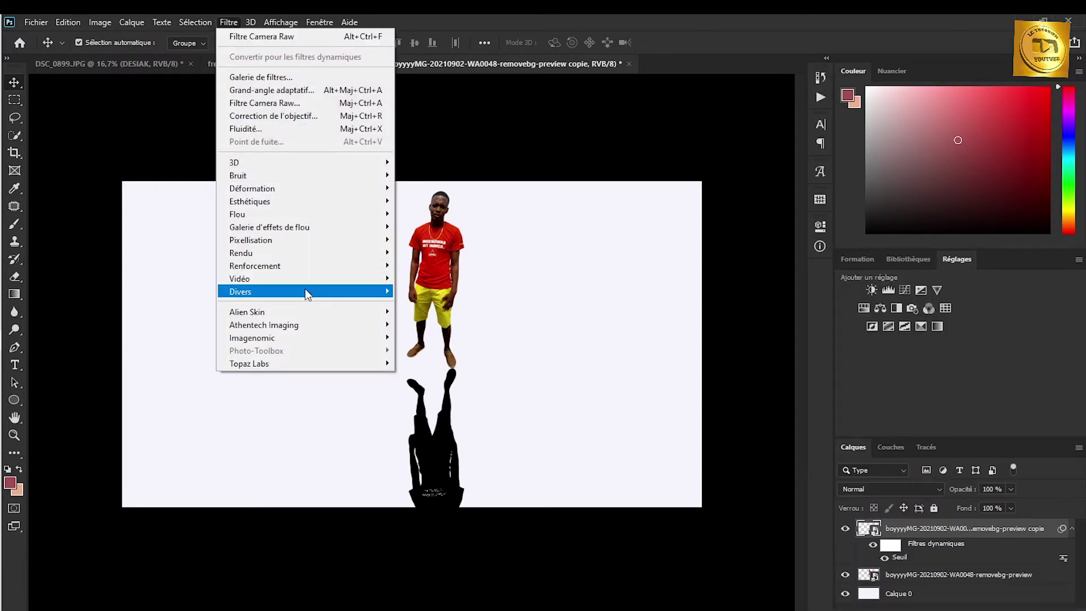
pyautogui.moveTo(312, 215)
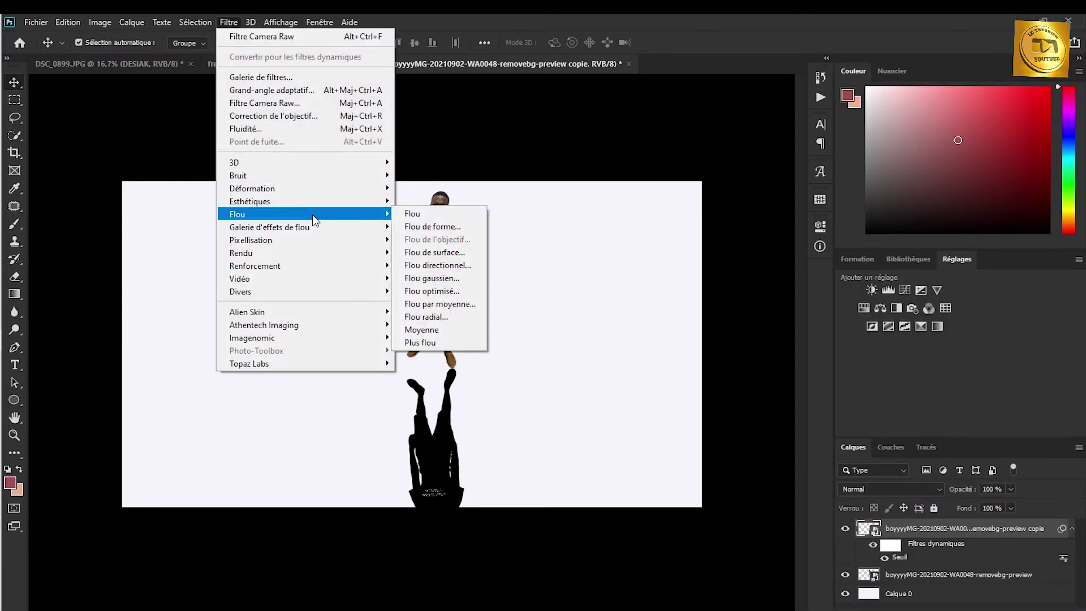
pyautogui.click(435, 277)
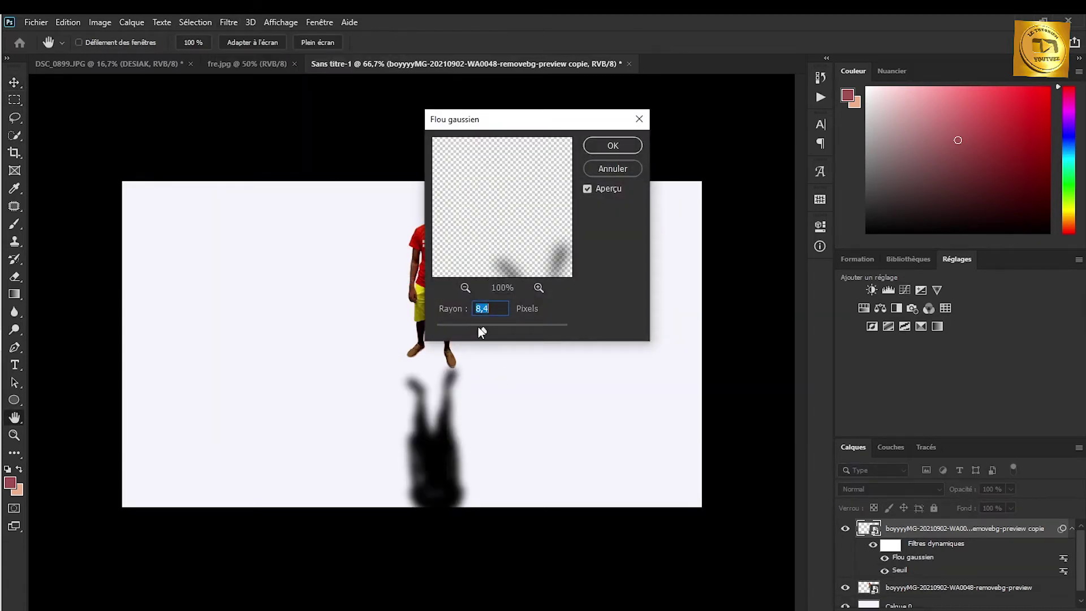
pyautogui.moveTo(480, 332); pyautogui.dragTo(467, 332)
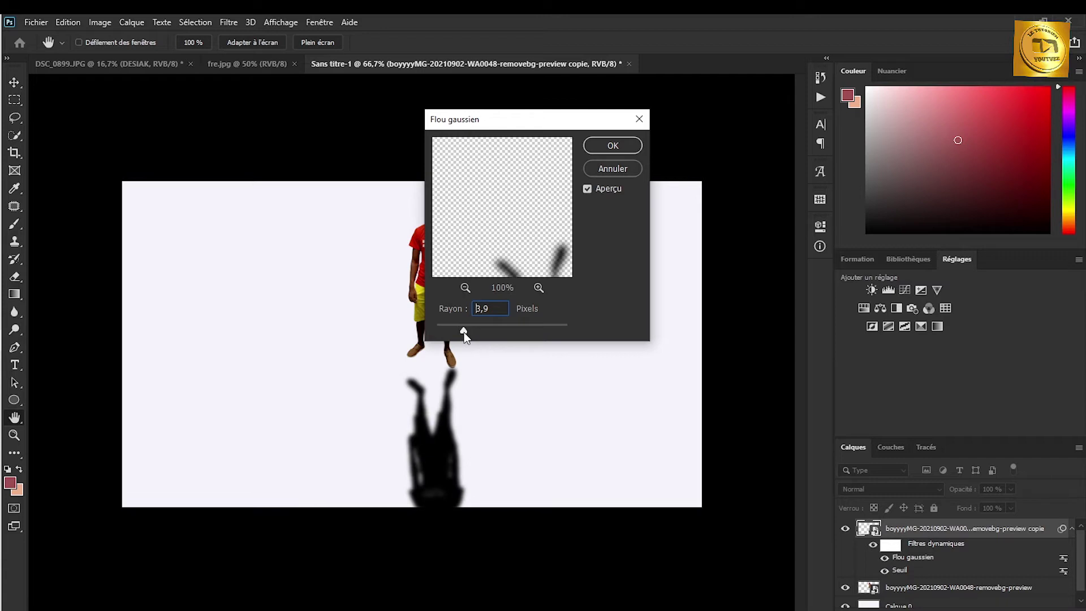
pyautogui.moveTo(464, 331); pyautogui.dragTo(464, 333)
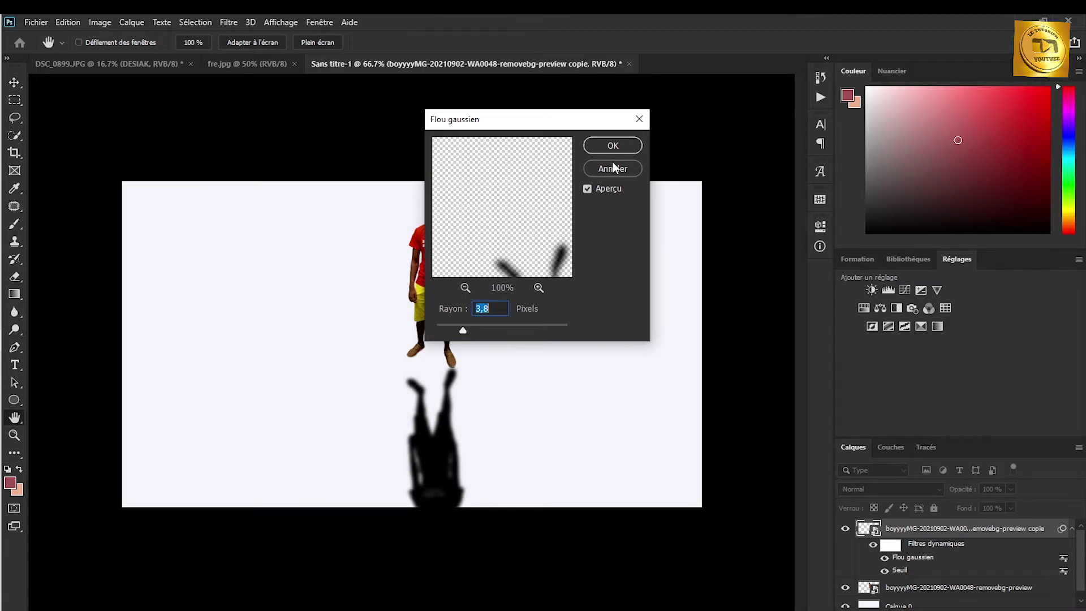
pyautogui.click(612, 145)
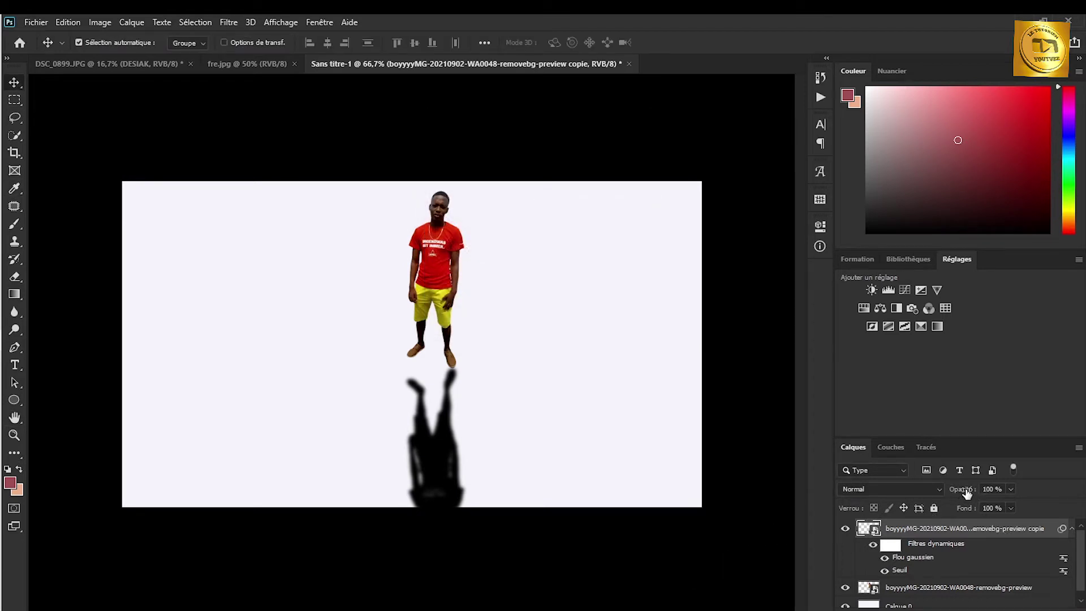
pyautogui.moveTo(963, 493)
pyautogui.mouseDown()
pyautogui.moveTo(939, 496)
pyautogui.moveTo(964, 491)
pyautogui.mouseUp()
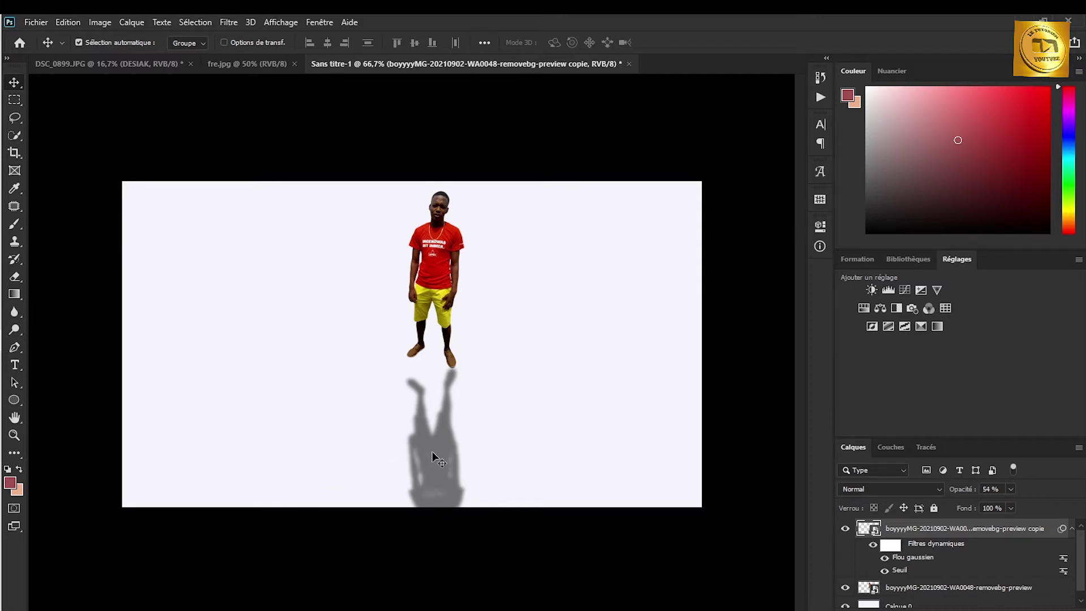
# Step: Set the smart filter notice to Ne plus afficher and distort the flipped copy with Torsion so it slants down to the right
pyautogui.click(74, 22)
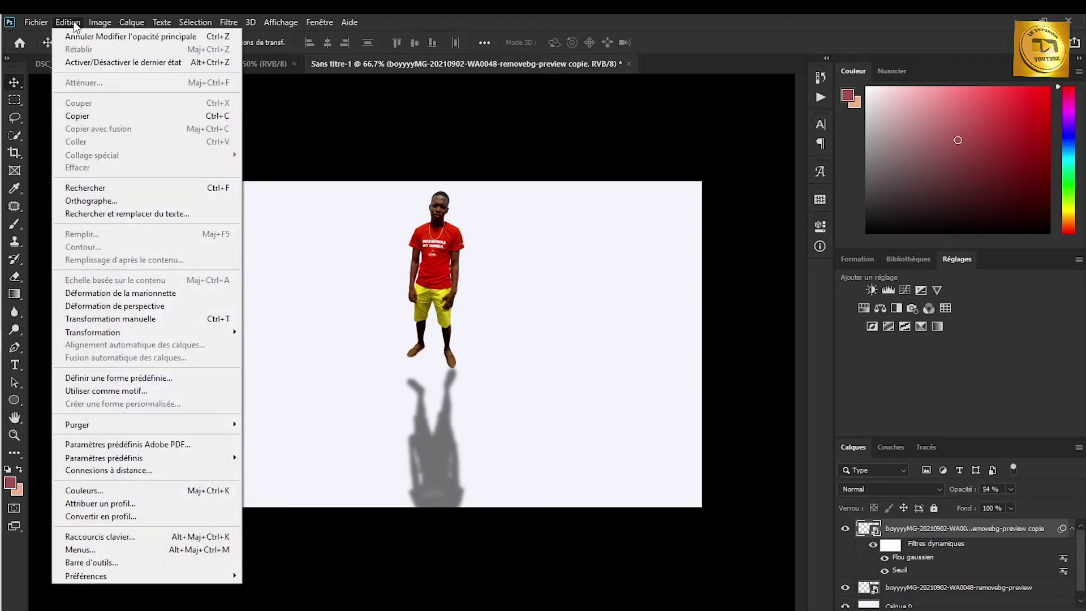
pyautogui.moveTo(215, 332)
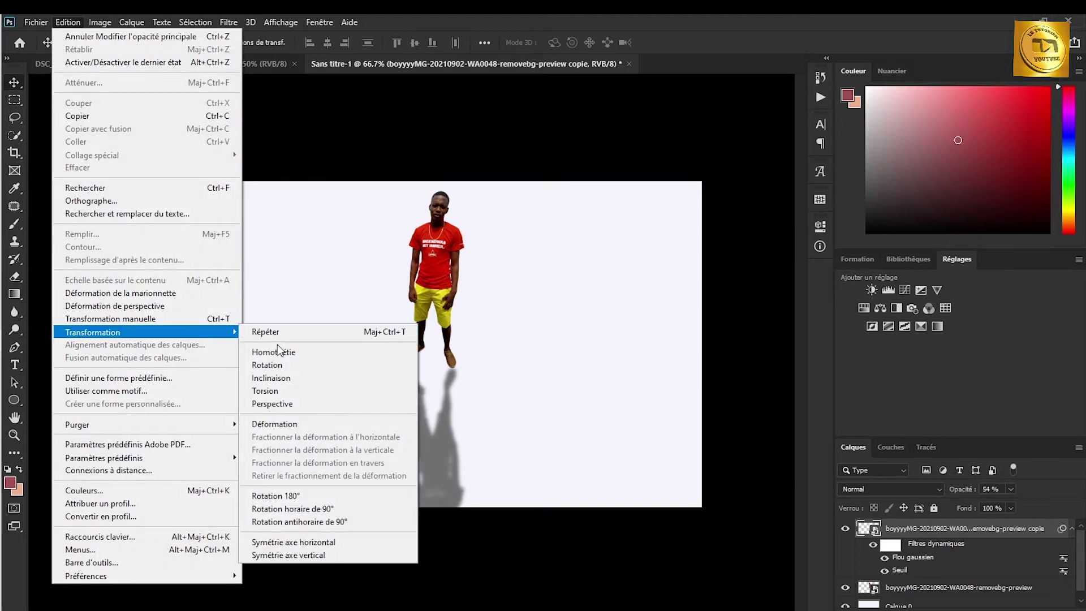
pyautogui.click(283, 391)
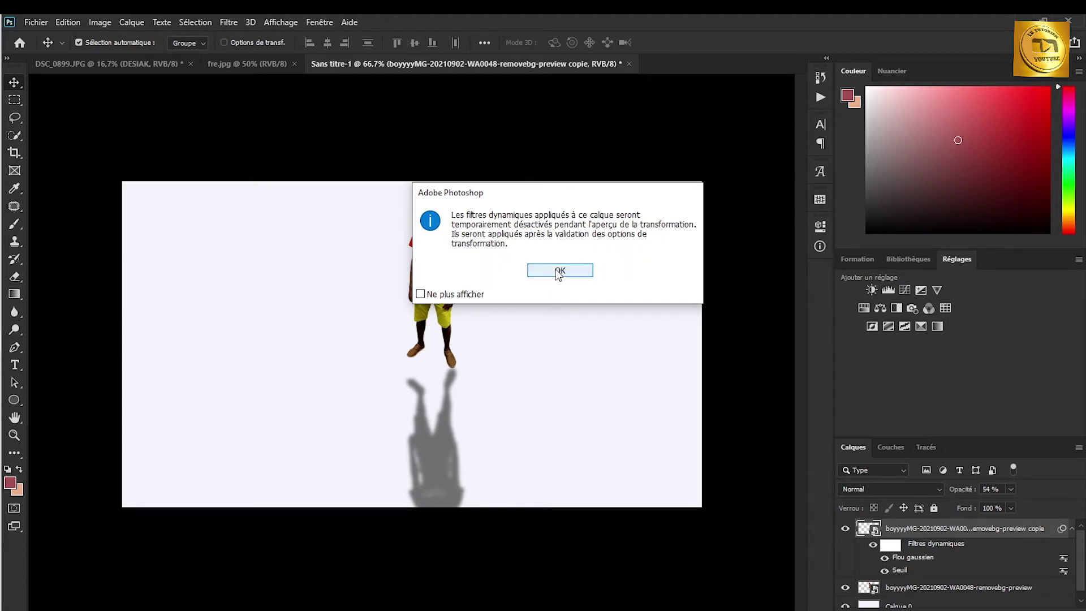
pyautogui.click(420, 294)
pyautogui.click(562, 270)
pyautogui.hotkey('ctrl', 't')
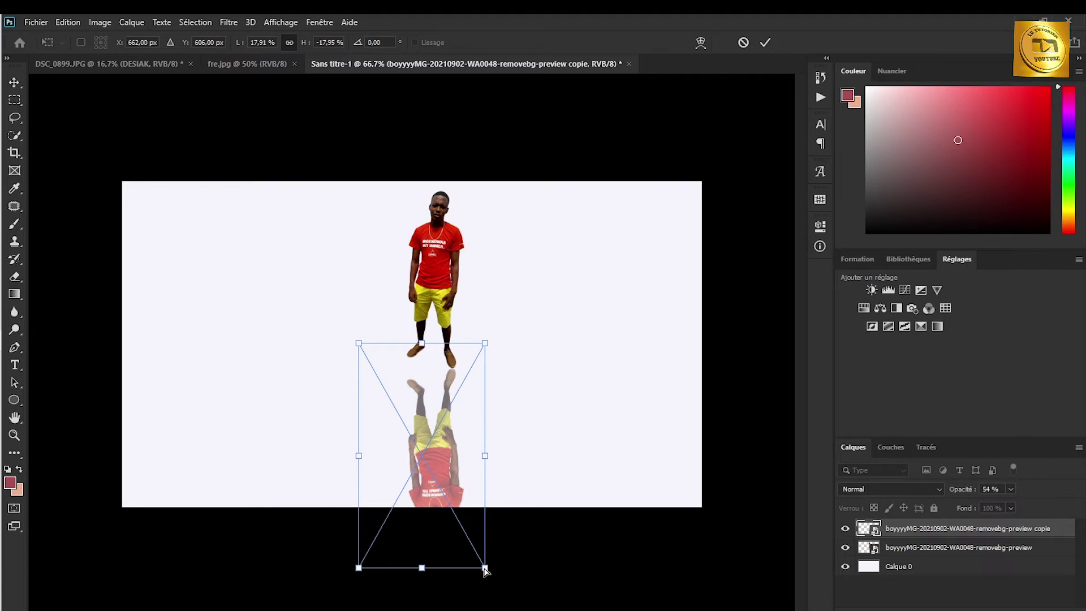
pyautogui.moveTo(485, 568); pyautogui.dragTo(566, 528)
pyautogui.moveTo(359, 344); pyautogui.dragTo(340, 353)
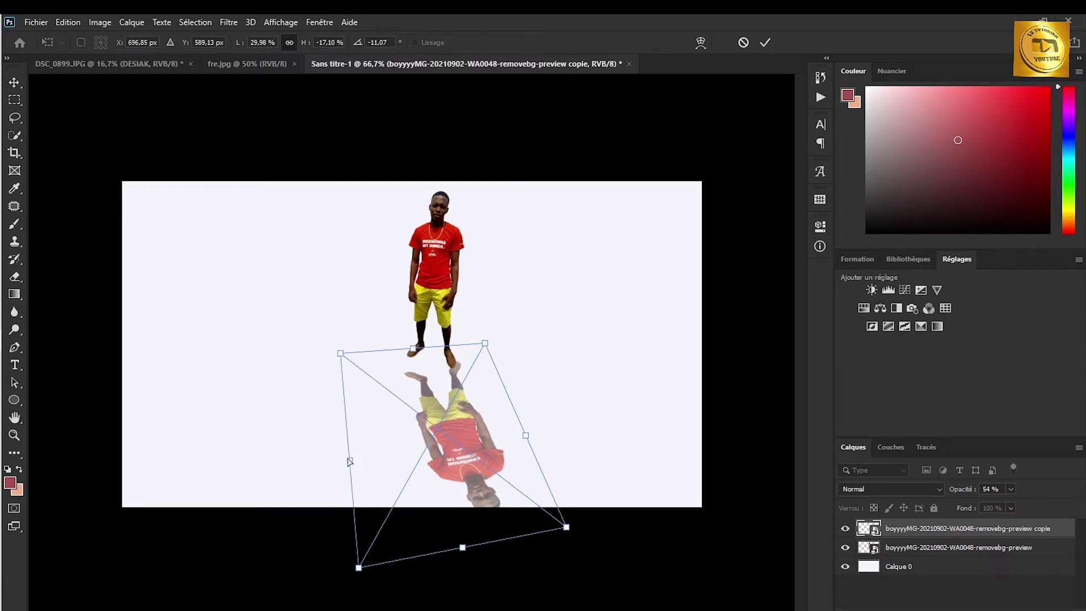
pyautogui.moveTo(350, 463); pyautogui.dragTo(404, 455)
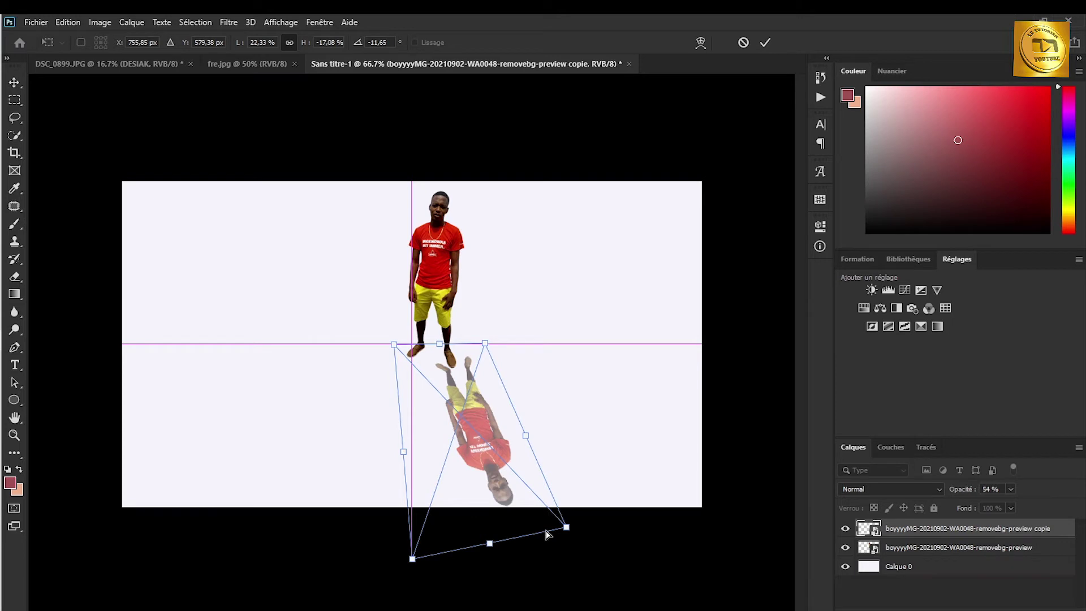
pyautogui.moveTo(489, 543); pyautogui.dragTo(537, 501)
# Step: Move and nudge the slanted copy so its feet meet the man's shoes, and apply the transformation
pyautogui.moveTo(477, 394); pyautogui.dragTo(455, 416)
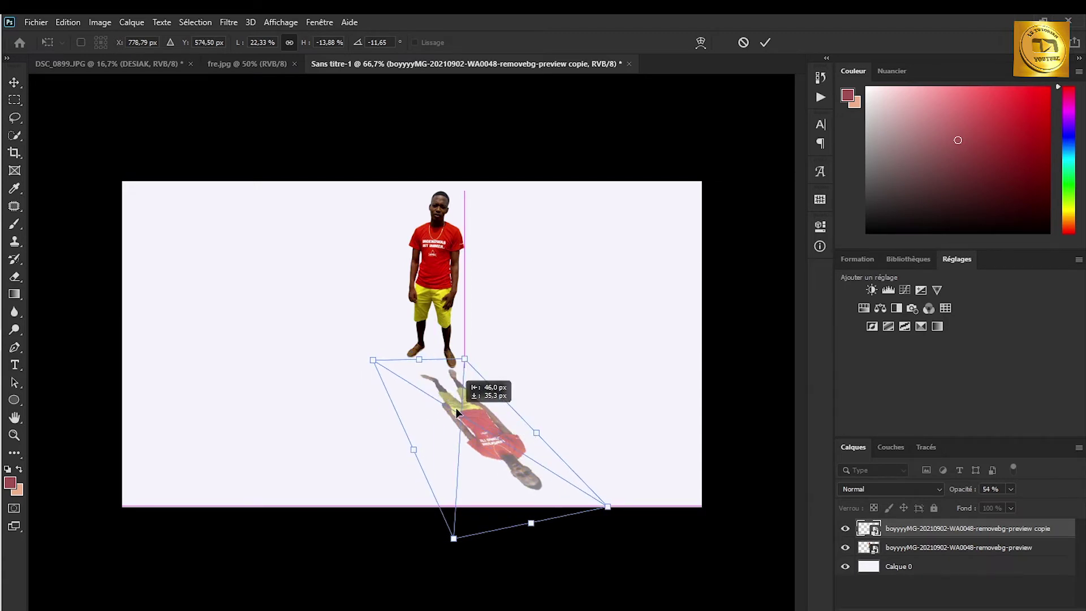
pyautogui.moveTo(456, 406); pyautogui.dragTo(450, 402)
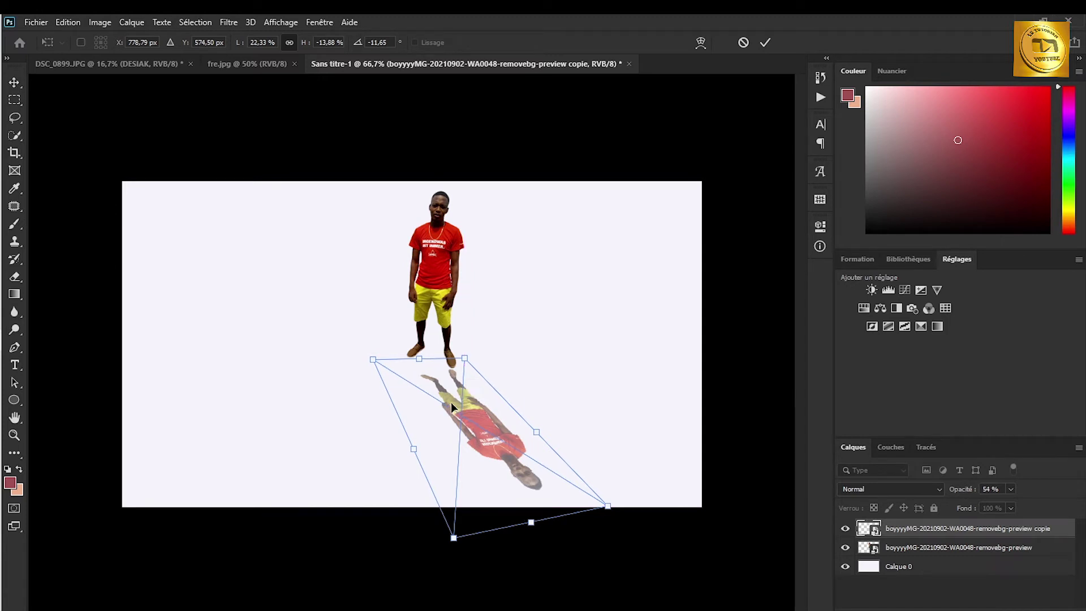
pyautogui.press('Up')
pyautogui.press('Up')
pyautogui.press('Up')
pyautogui.press('Up')
pyautogui.press('Up')
pyautogui.press('Up')
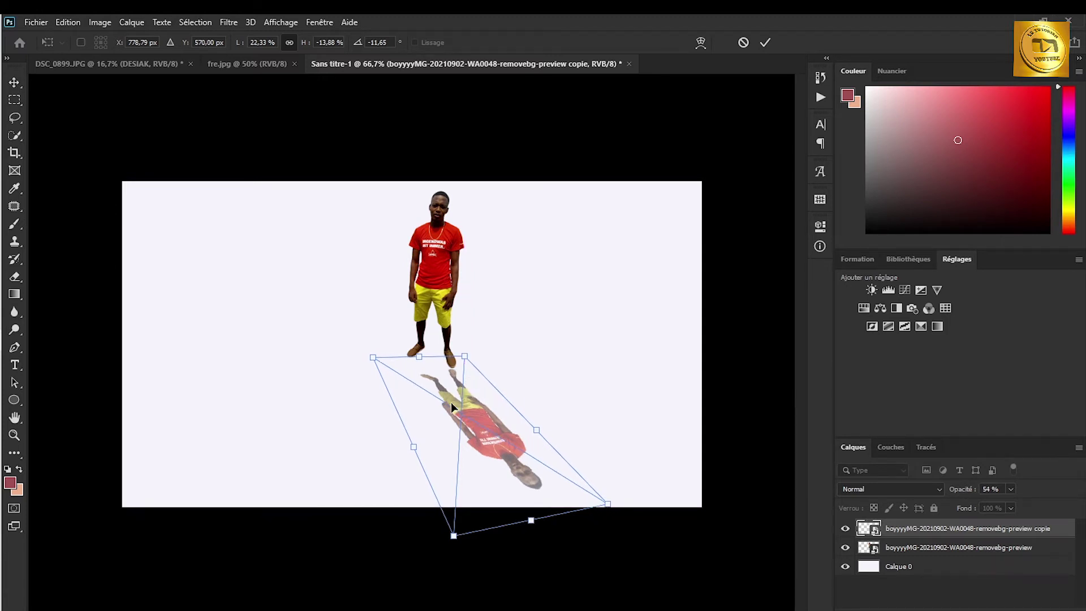
pyautogui.press('Up')
pyautogui.press('Up')
pyautogui.press('Up')
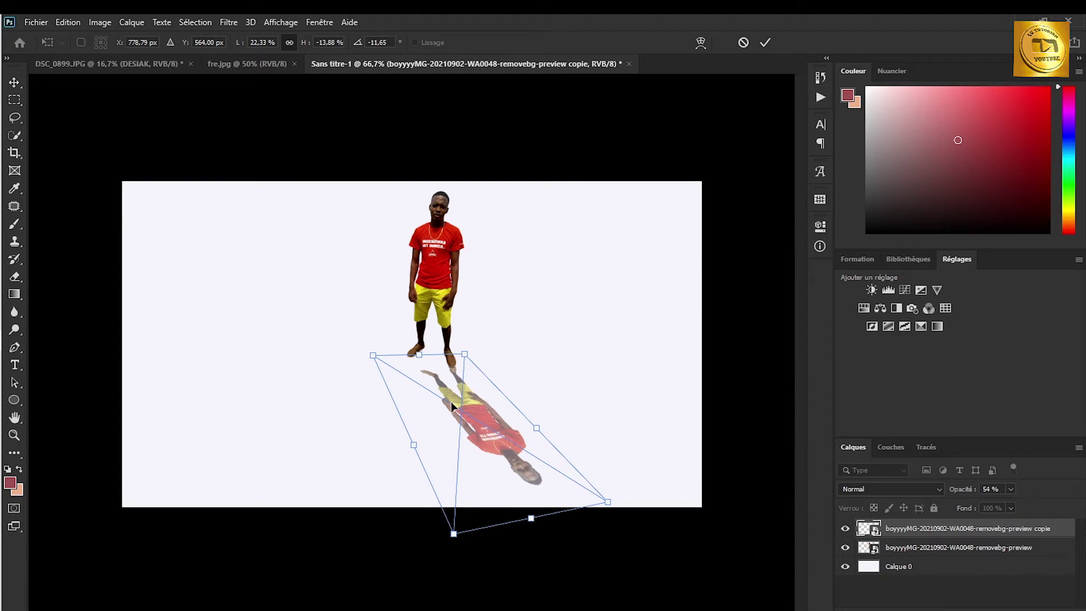
pyautogui.press('Right')
pyautogui.press('Right')
pyautogui.press('Right')
pyautogui.press('Down')
pyautogui.press('Down')
pyautogui.press('Down')
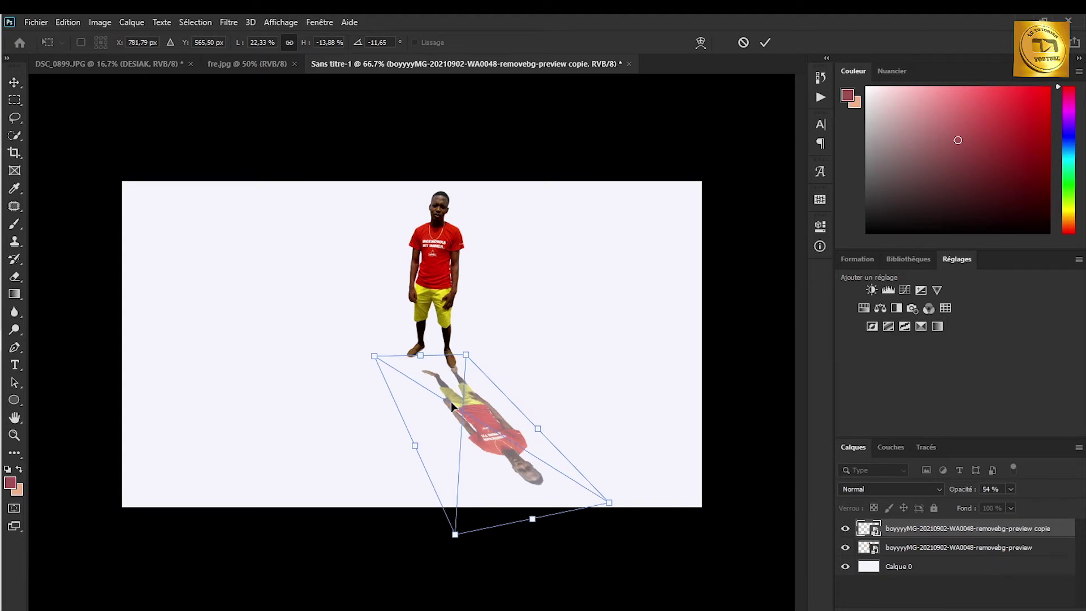
pyautogui.press('Down')
pyautogui.press('Down')
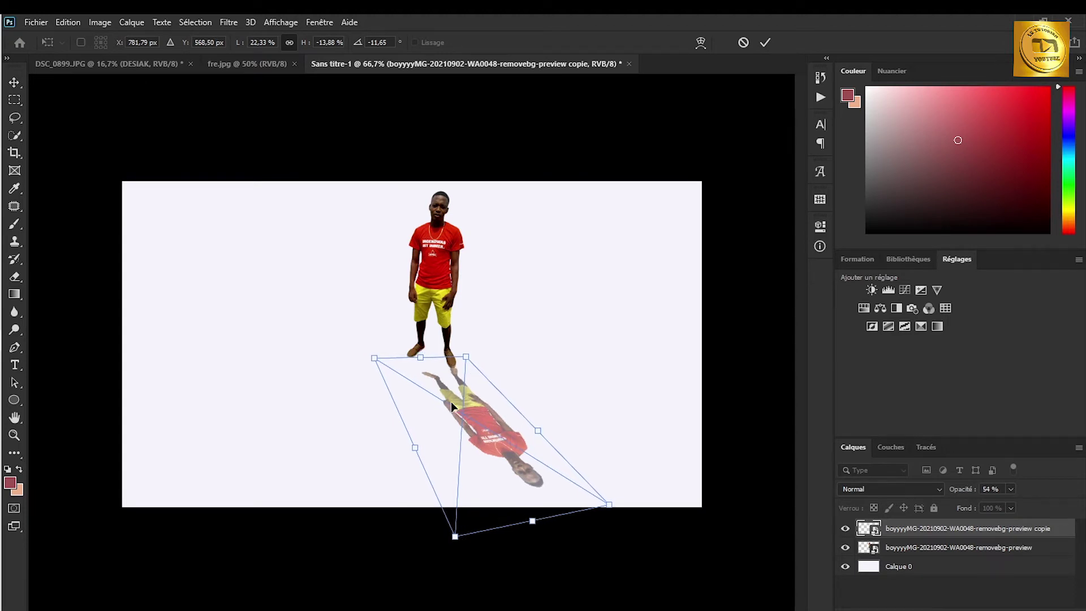
pyautogui.press('Down')
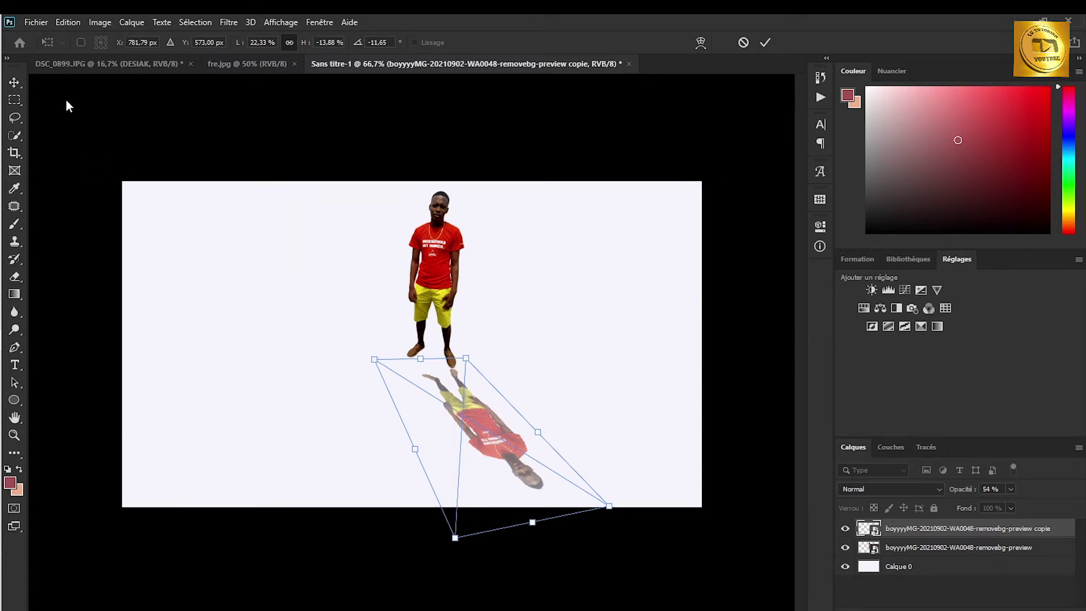
pyautogui.click(21, 86)
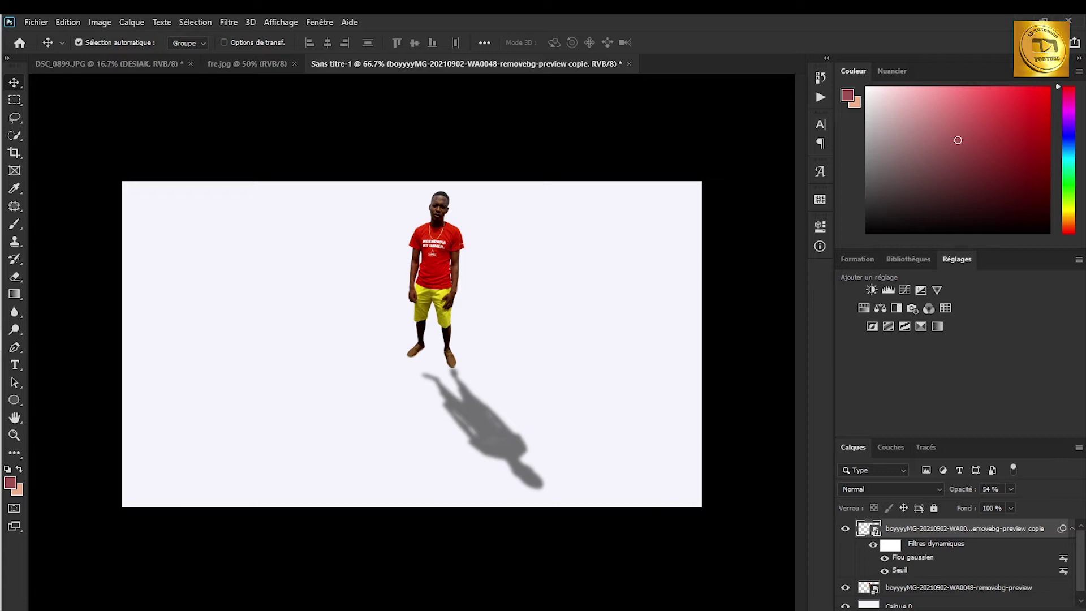
# Step: Merge the man's layer and the shadow copy into a single layer with Fusionner les calques and try moving the result
pyautogui.scroll(-1, 977, 562)
pyautogui.scroll(1, 961, 577)
pyautogui.scroll(-1, 961, 577)
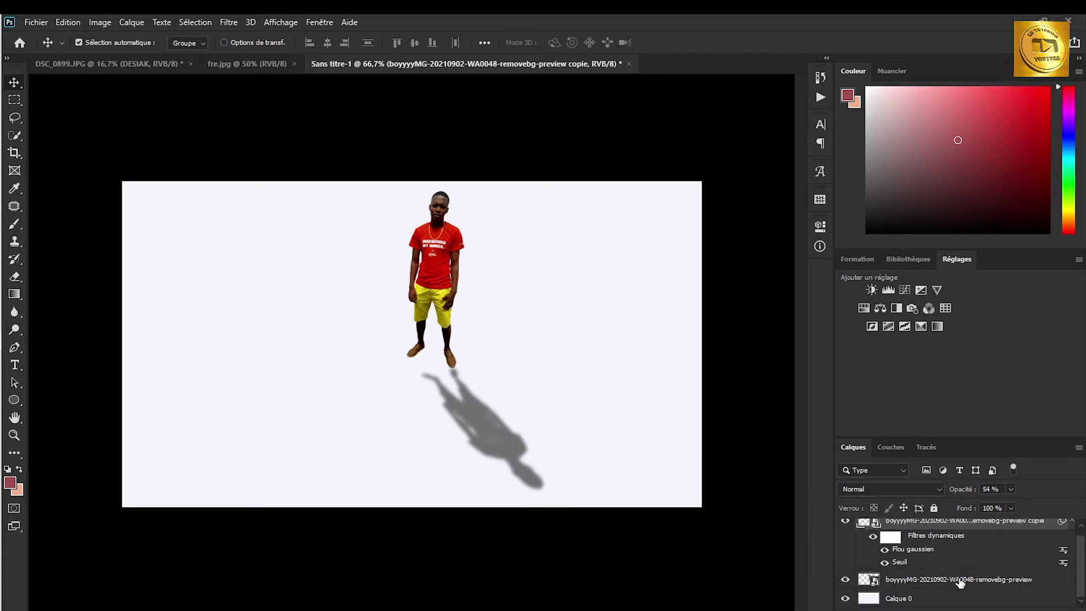
pyautogui.click(961, 583)
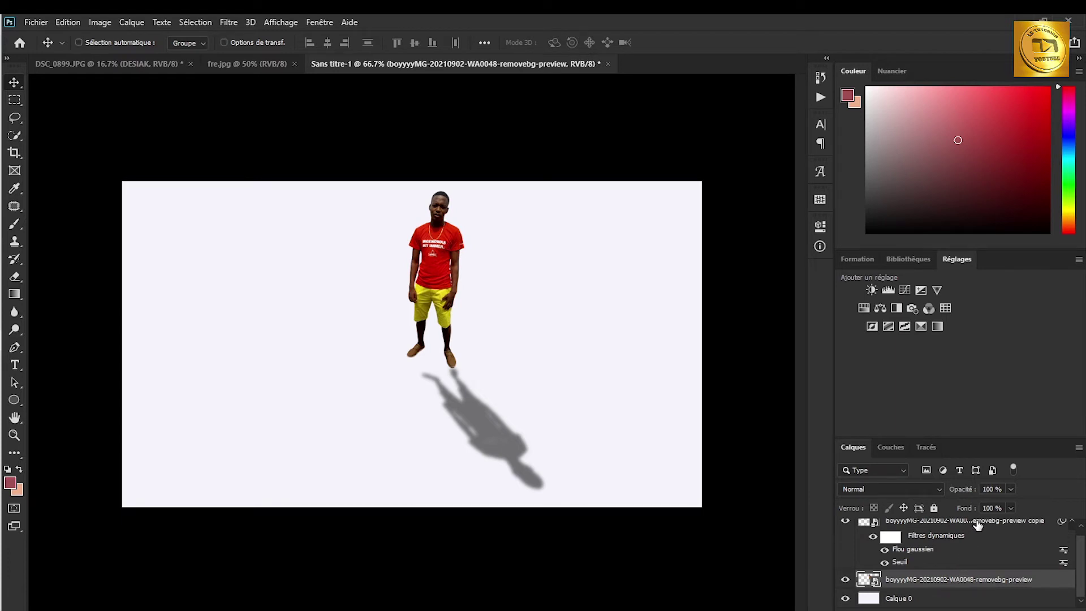
pyautogui.click(977, 521)
pyautogui.rightClick(976, 578)
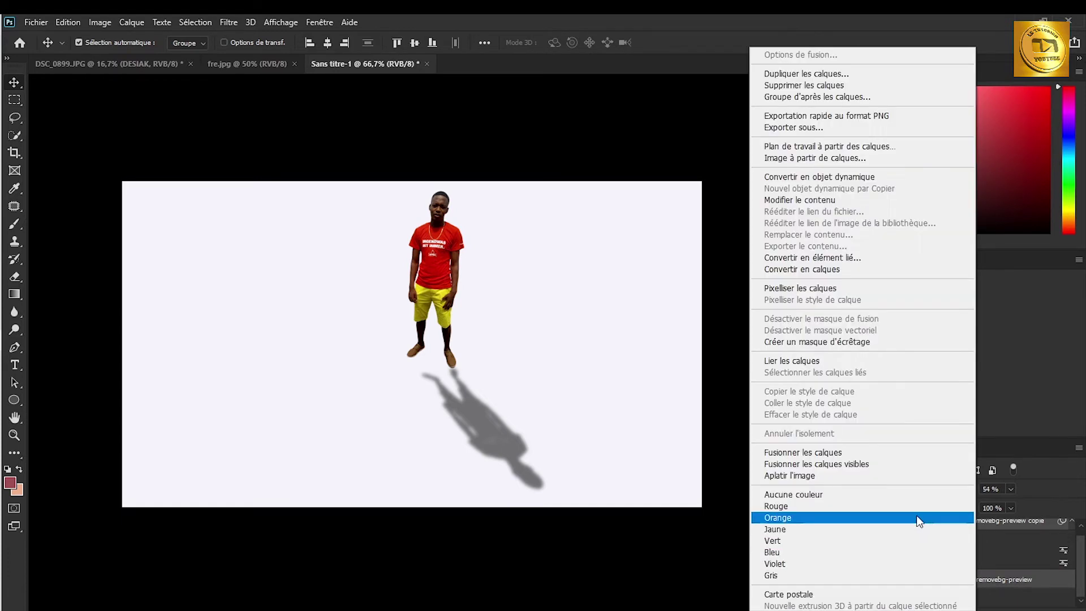
pyautogui.click(865, 453)
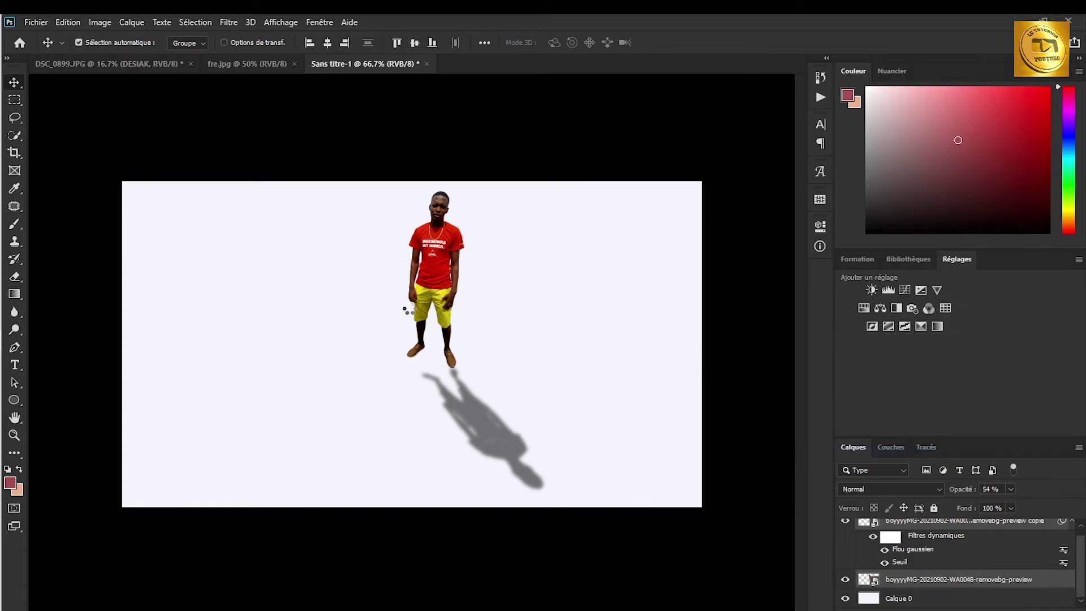
pyautogui.moveTo(436, 279)
pyautogui.mouseDown()
pyautogui.moveTo(342, 319)
pyautogui.moveTo(368, 289)
pyautogui.moveTo(506, 275)
pyautogui.moveTo(336, 322)
pyautogui.moveTo(497, 257)
pyautogui.moveTo(470, 283)
pyautogui.moveTo(448, 281)
pyautogui.moveTo(456, 269)
pyautogui.mouseUp()
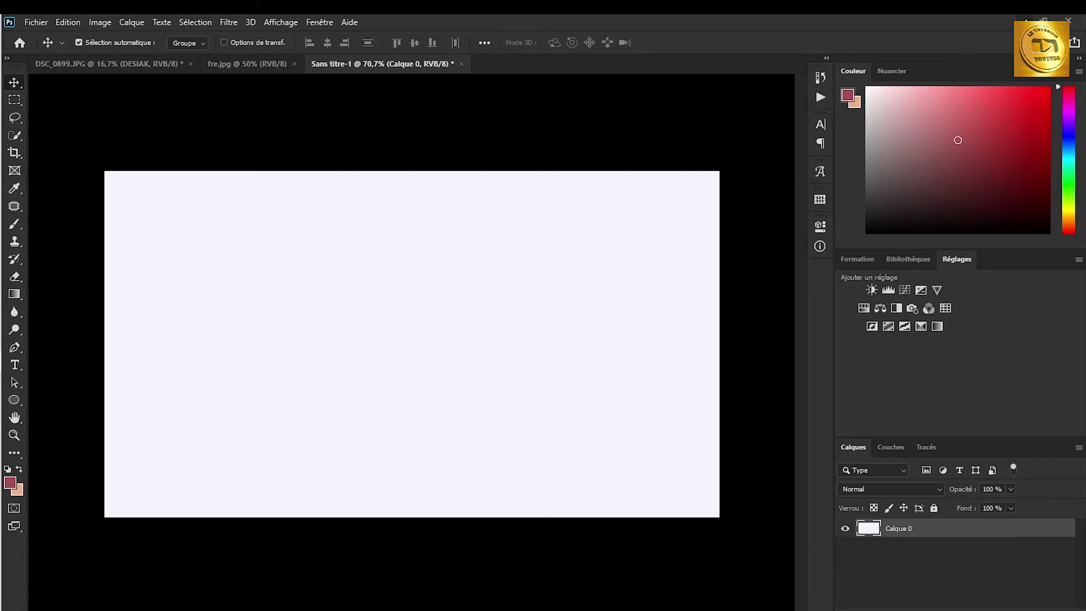
# Step: Open the accessoire folder from the desktop and place the car photo 54929 on the empty Sans titre-1 canvas
pyautogui.click(1025, 20)
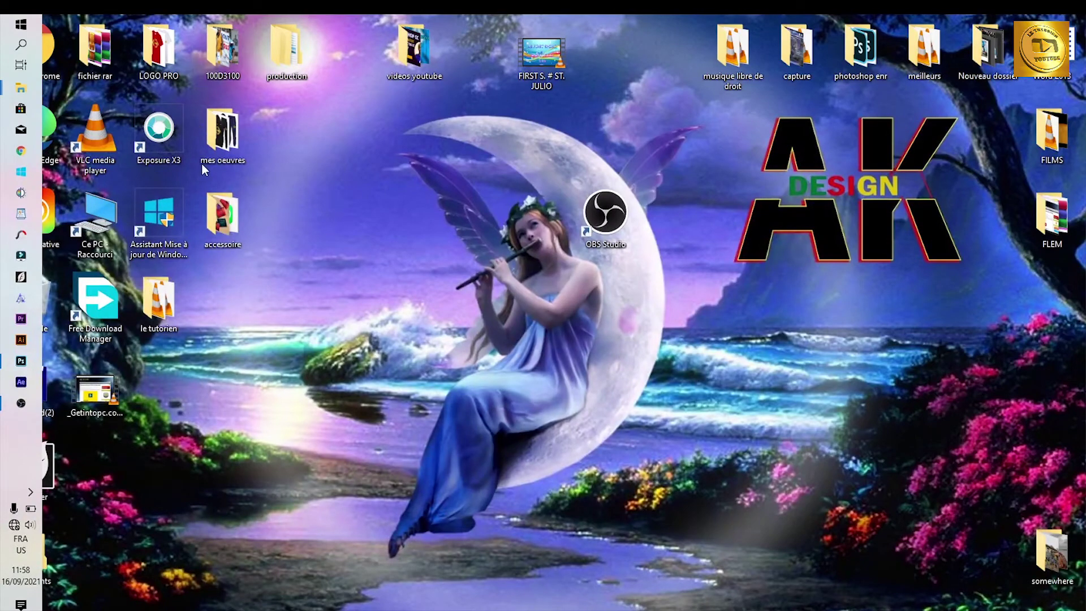
pyautogui.doubleClick(220, 241)
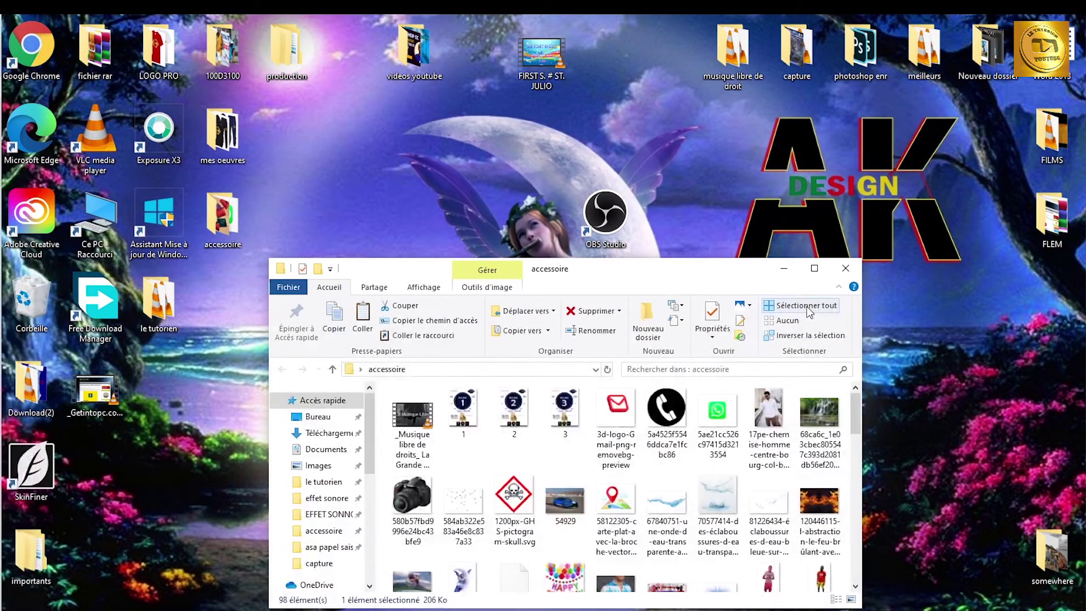
pyautogui.click(815, 269)
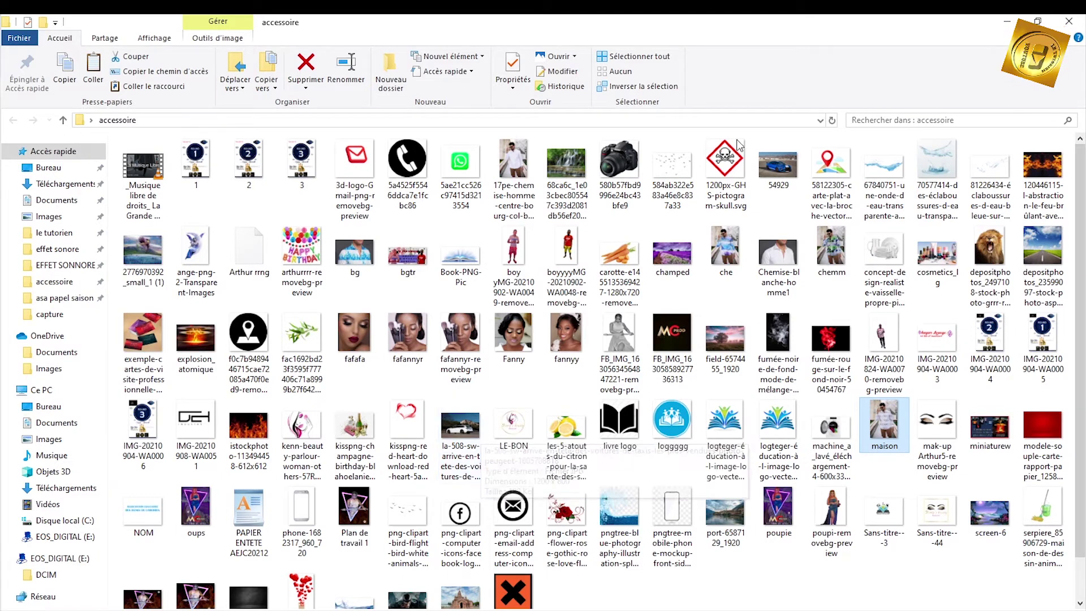
pyautogui.moveTo(763, 170); pyautogui.dragTo(389, 328)
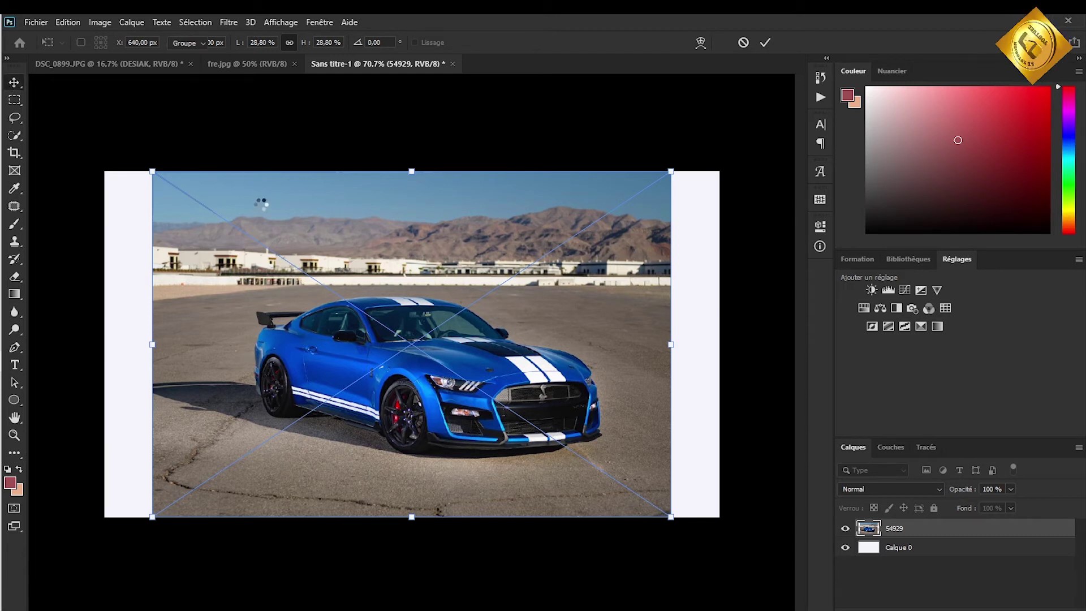
pyautogui.press('Return')
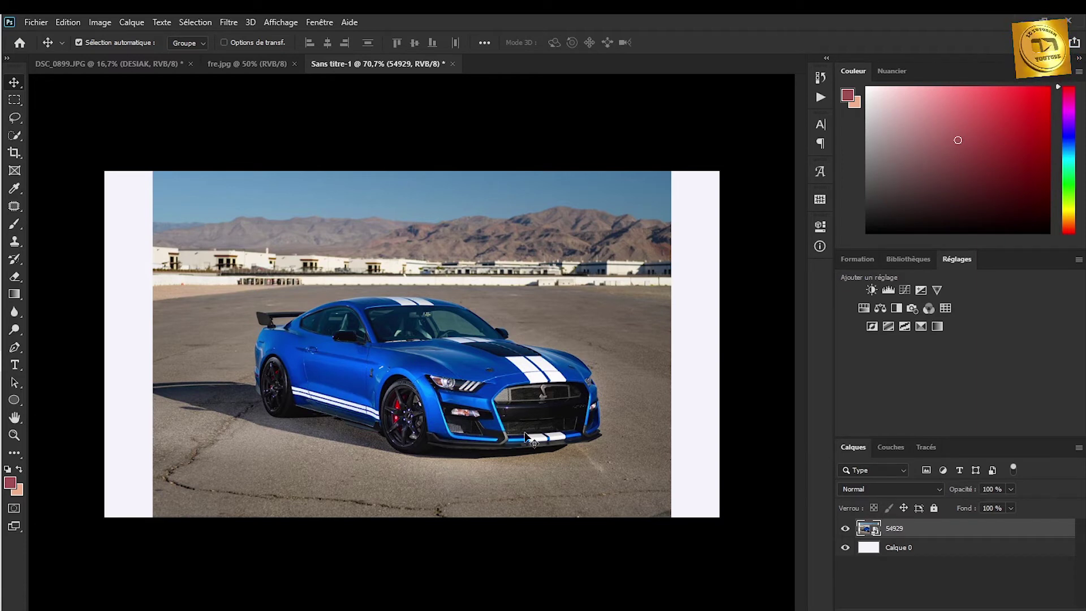
# Step: Start selecting the blue side panels of the car with the Sélection rapide tool and a 16 px brush
pyautogui.scroll(2, 441, 395)
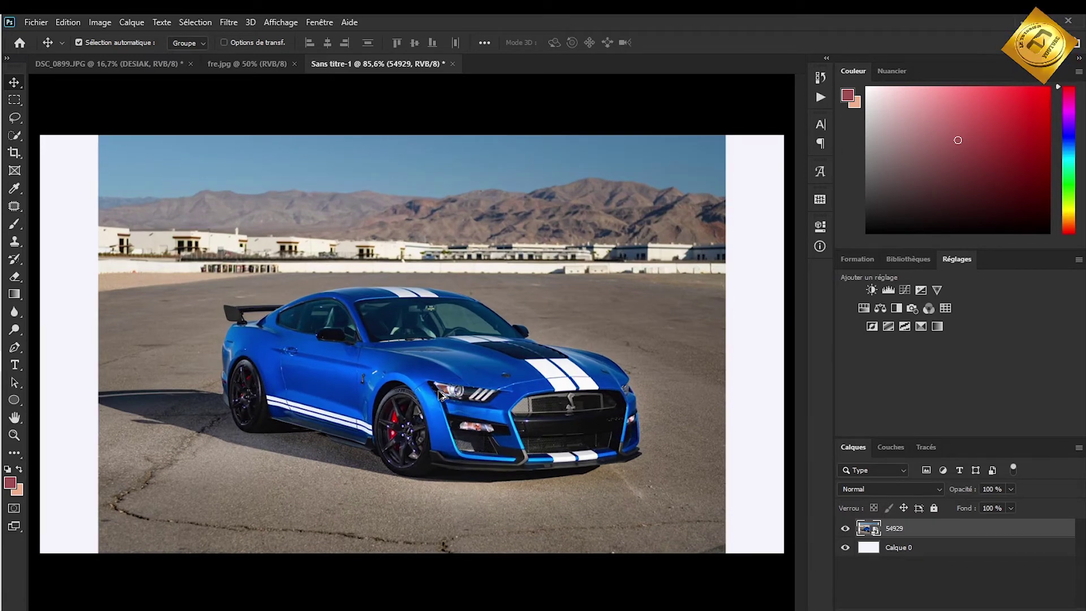
pyautogui.scroll(3, 441, 394)
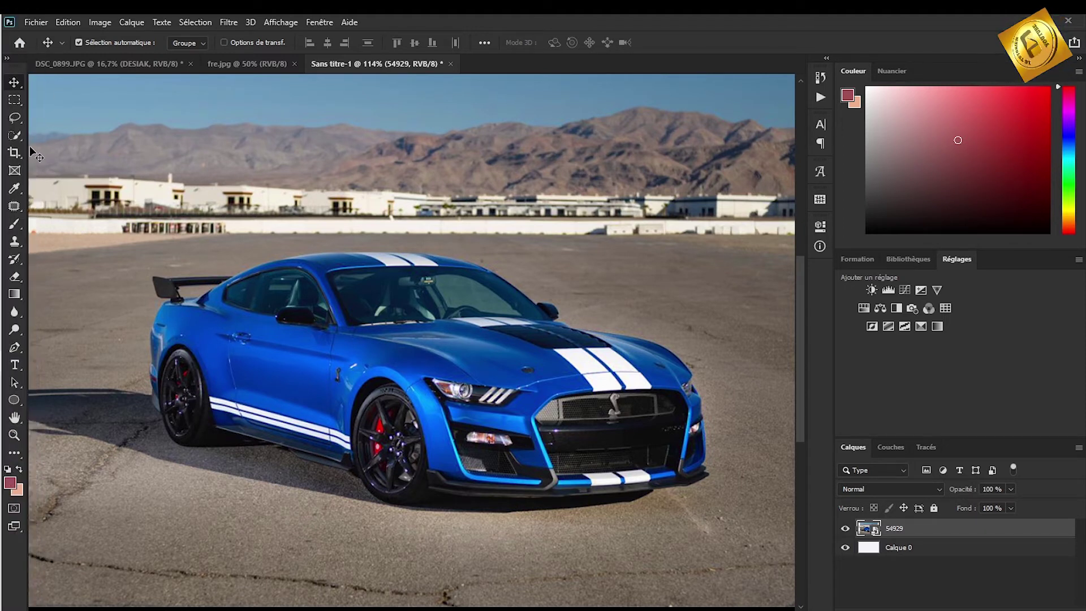
pyautogui.click(16, 134)
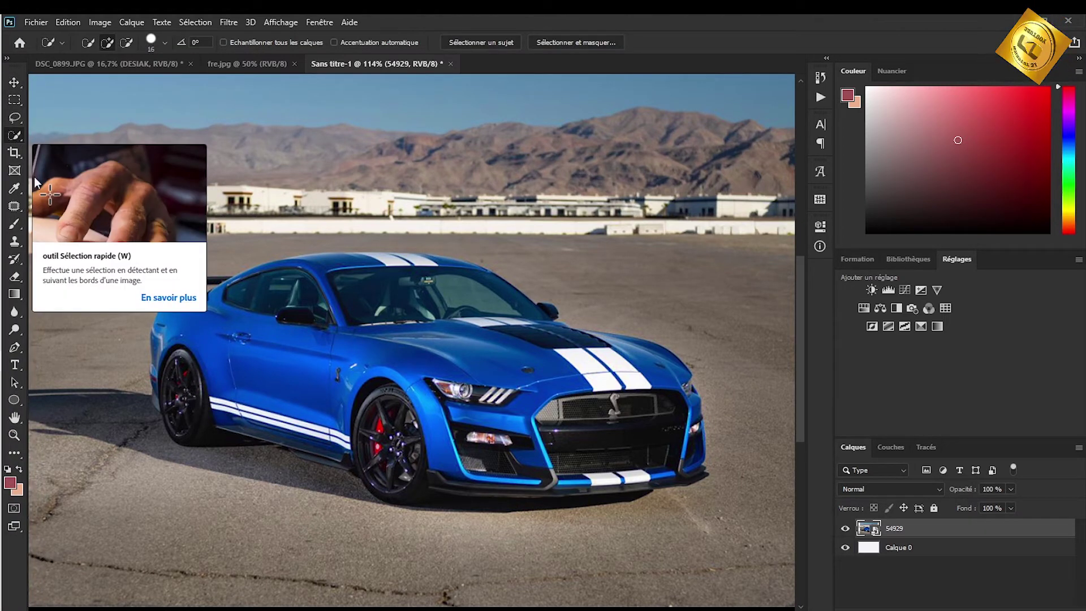
pyautogui.click(403, 368)
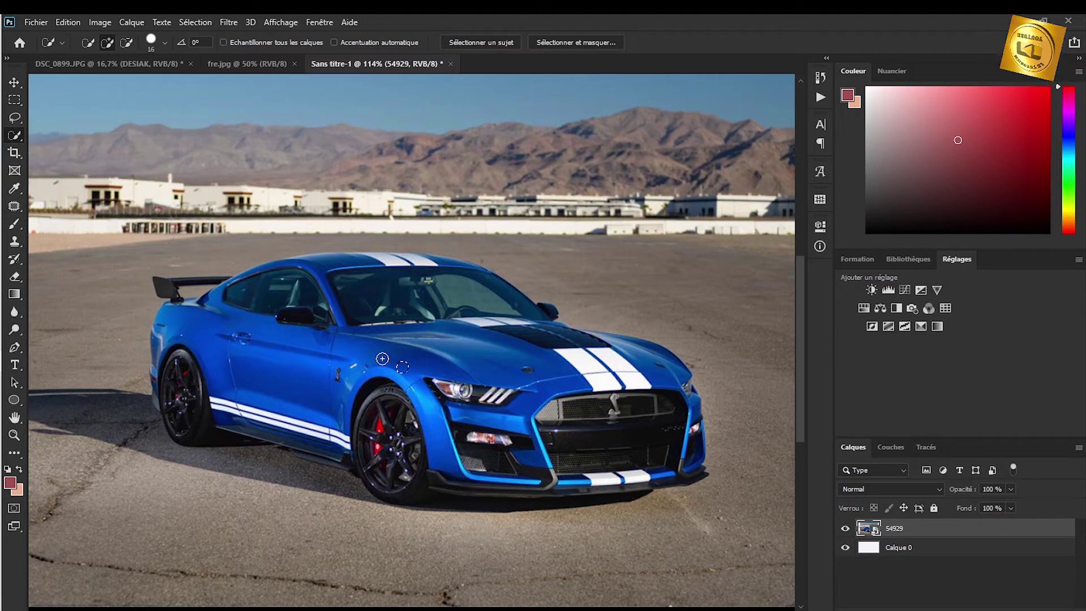
pyautogui.moveTo(294, 365)
pyautogui.mouseDown()
pyautogui.moveTo(269, 332)
pyautogui.moveTo(336, 390)
pyautogui.moveTo(383, 405)
pyautogui.moveTo(364, 368)
pyautogui.mouseUp()
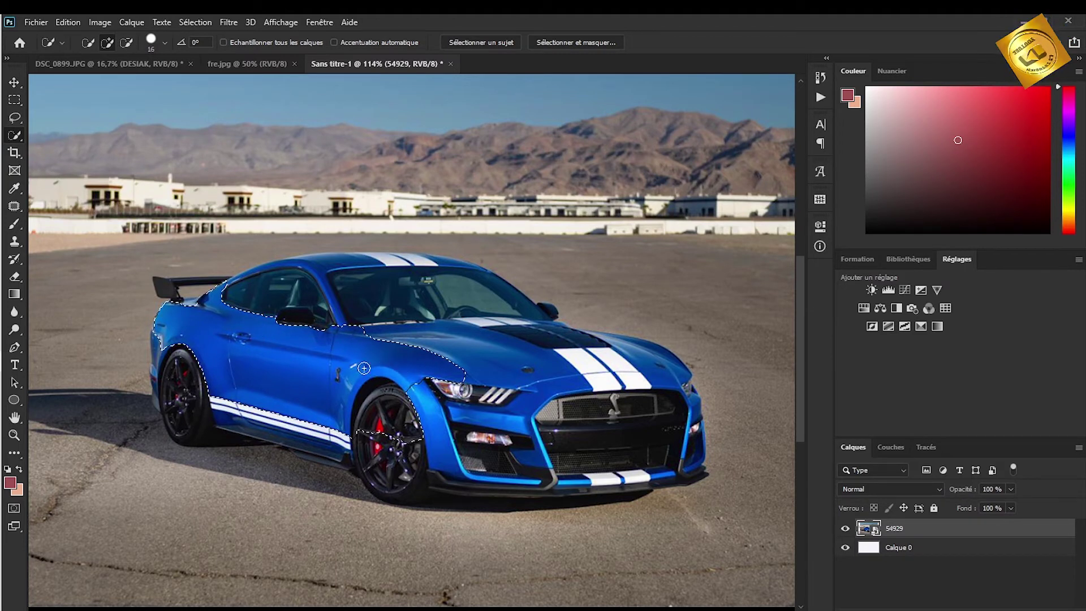
# Step: Enlarge the selection brush to 27 px and extend the selection over the car's roof, windows, hood, front wheel and lower bumper
pyautogui.keyDown('alt'); pyautogui.rightClick(364, 368); pyautogui.keyUp('alt')
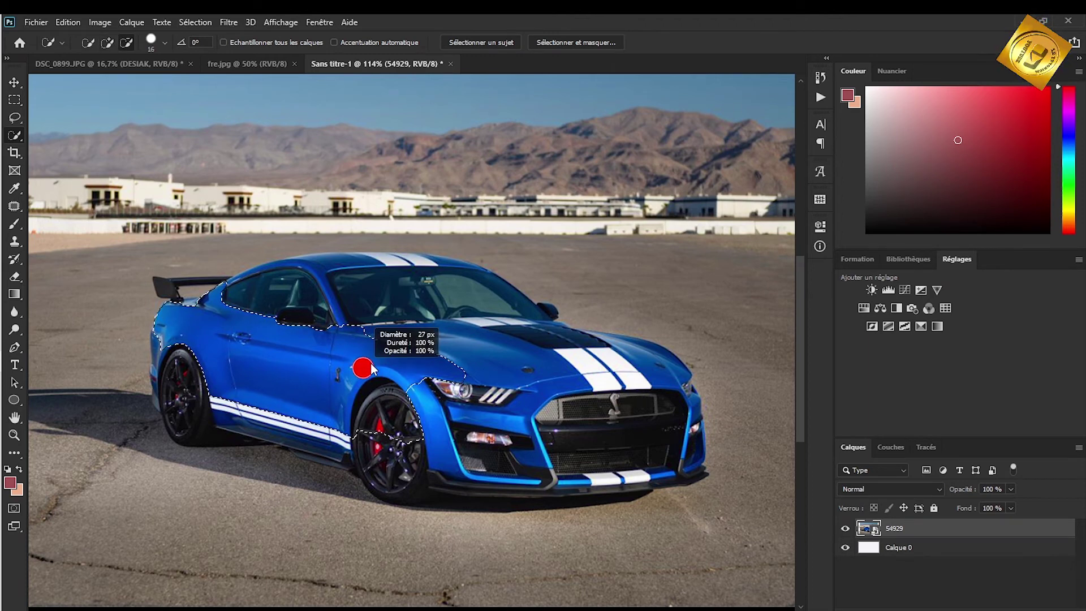
pyautogui.click(367, 337)
pyautogui.moveTo(386, 301)
pyautogui.mouseDown()
pyautogui.moveTo(368, 273)
pyautogui.moveTo(338, 267)
pyautogui.moveTo(310, 283)
pyautogui.mouseUp()
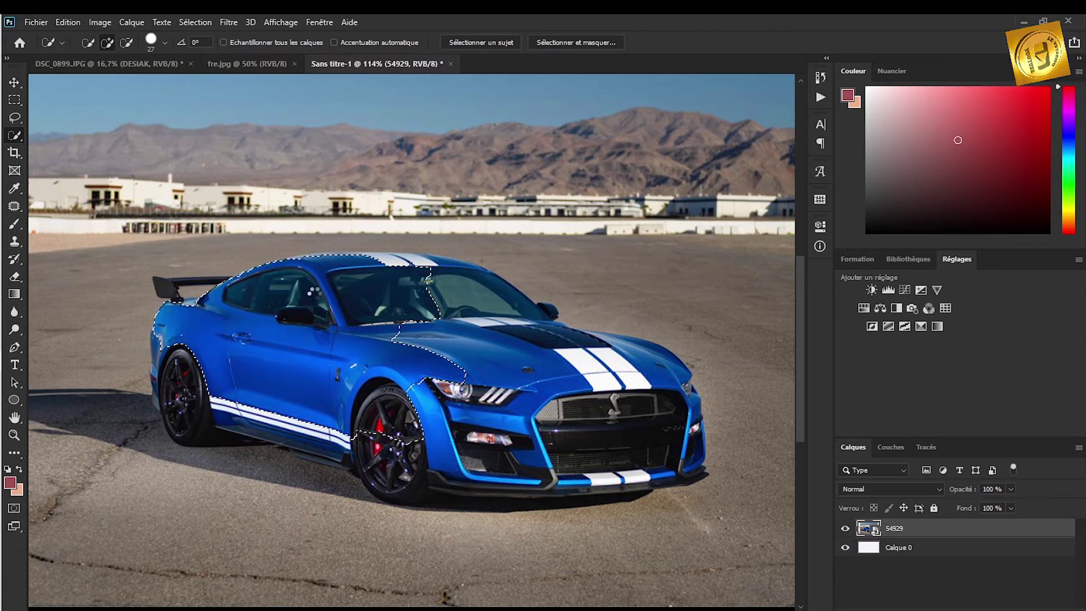
pyautogui.moveTo(464, 306)
pyautogui.mouseDown()
pyautogui.moveTo(495, 403)
pyautogui.moveTo(496, 450)
pyautogui.mouseUp()
pyautogui.moveTo(438, 373); pyautogui.dragTo(434, 475)
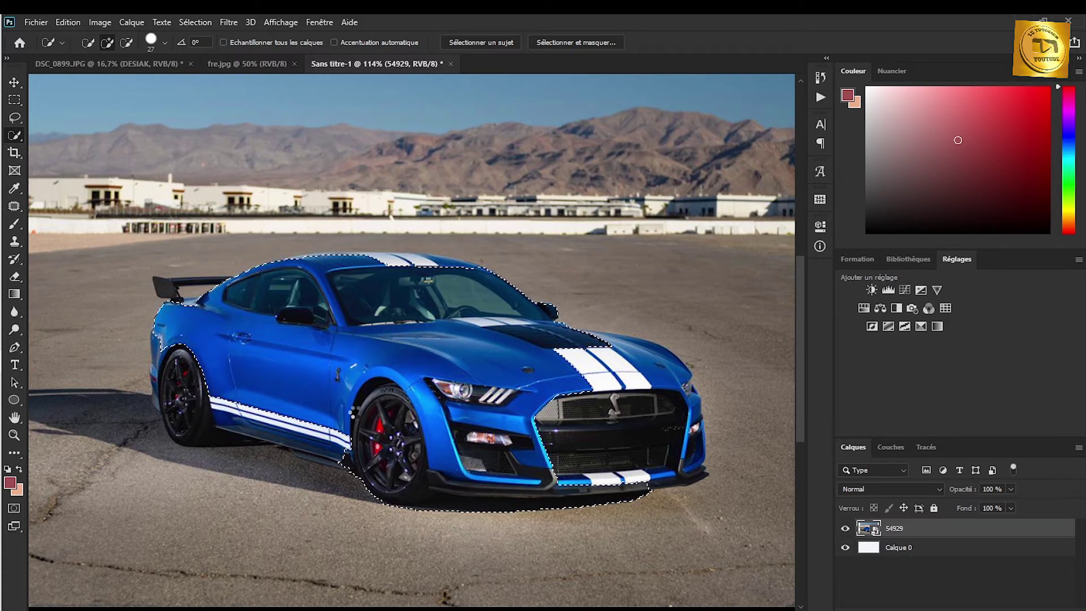
# Step: Add the car's rear wheel, rear bumper, front grille and far front fender to the selection
pyautogui.moveTo(332, 430)
pyautogui.mouseDown()
pyautogui.moveTo(228, 401)
pyautogui.moveTo(177, 335)
pyautogui.mouseUp()
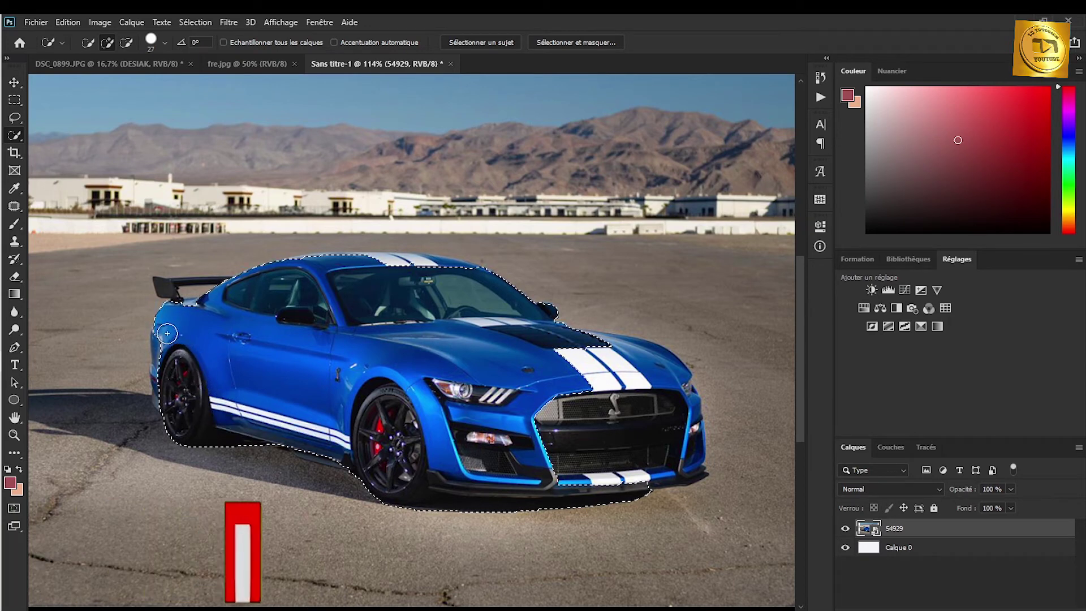
pyautogui.moveTo(160, 348); pyautogui.dragTo(161, 382)
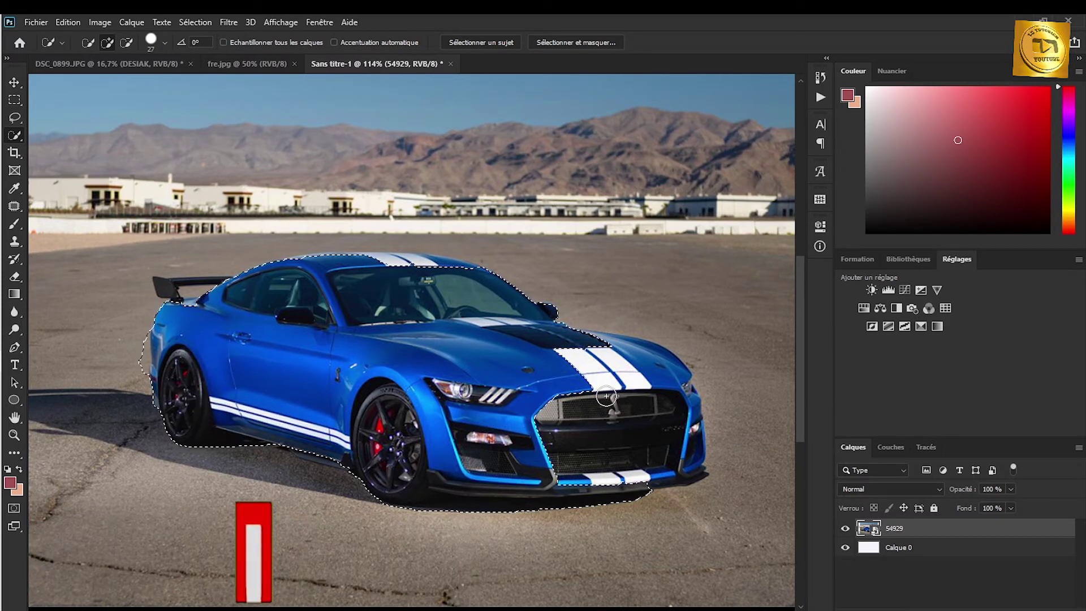
pyautogui.moveTo(606, 396)
pyautogui.mouseDown()
pyautogui.moveTo(650, 379)
pyautogui.moveTo(651, 365)
pyautogui.moveTo(611, 346)
pyautogui.moveTo(573, 366)
pyautogui.moveTo(572, 340)
pyautogui.moveTo(641, 415)
pyautogui.moveTo(675, 401)
pyautogui.moveTo(685, 446)
pyautogui.mouseUp()
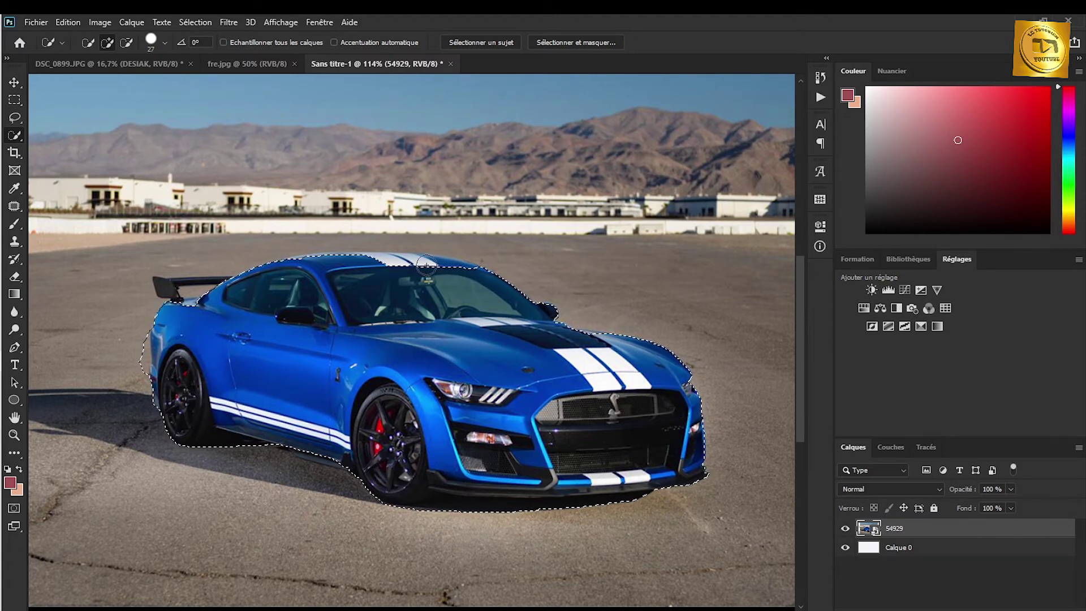
# Step: Extend the selection over the car's roof edge and rear spoiler
pyautogui.moveTo(405, 264); pyautogui.dragTo(429, 263)
pyautogui.click(327, 262)
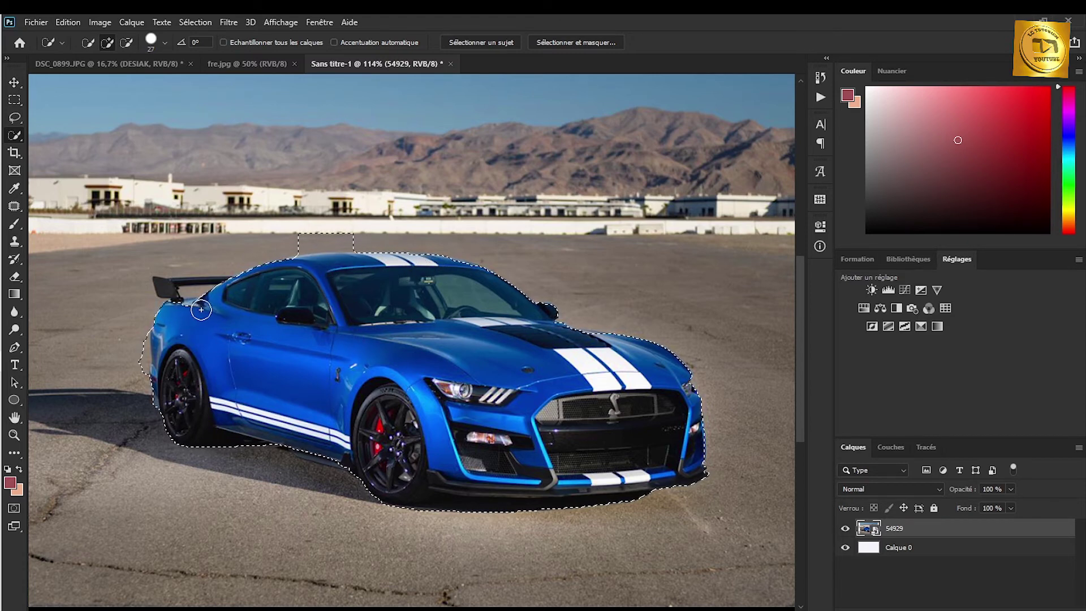
pyautogui.click(186, 292)
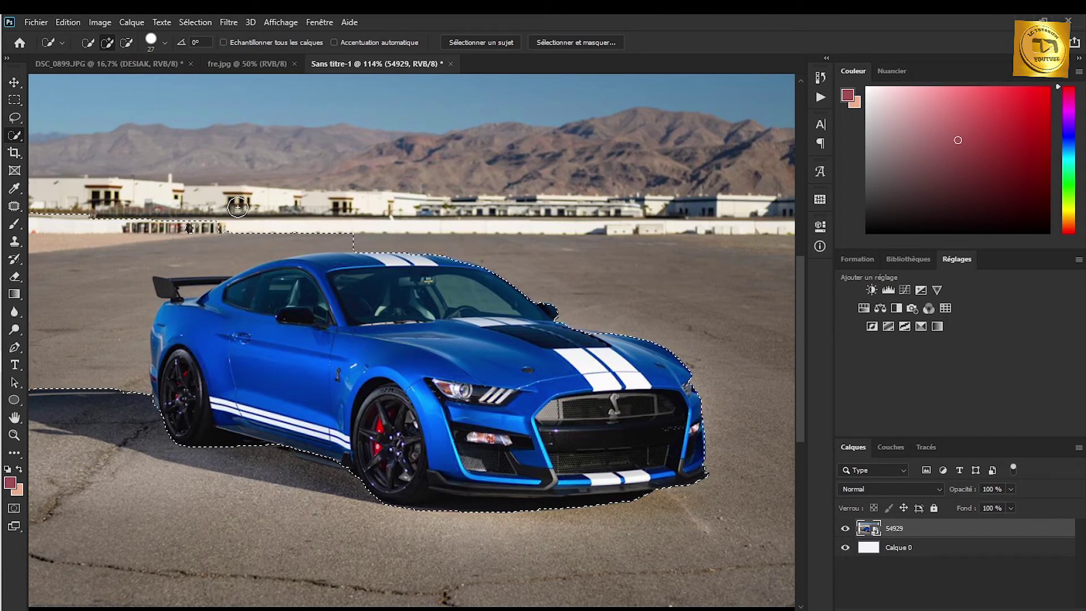
# Step: Subtract the background above and behind the car and the ground shadow beside and beneath it from the selection
pyautogui.press('alt')
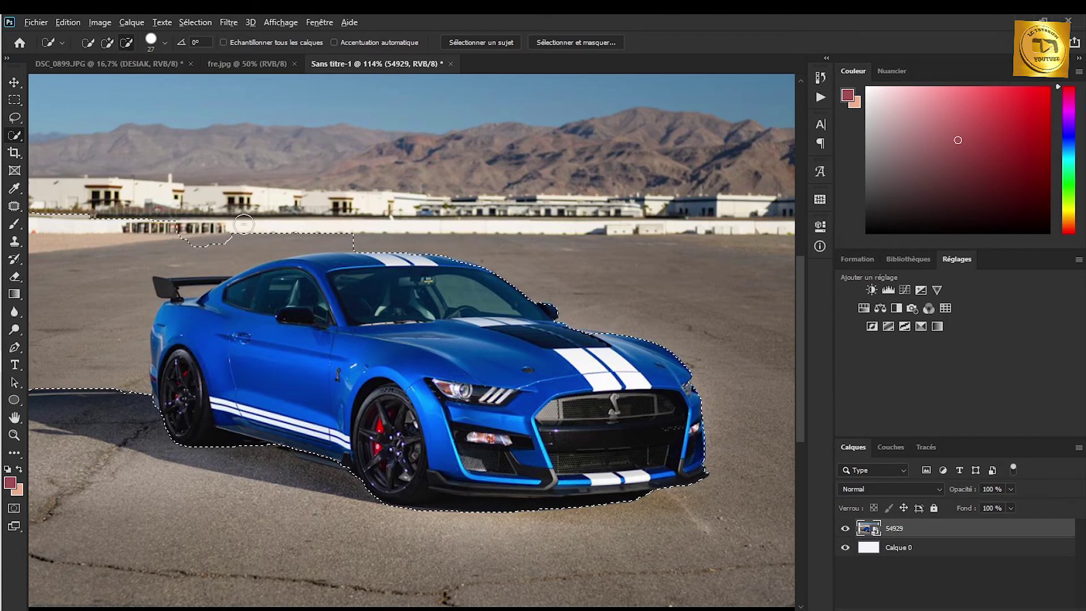
pyautogui.moveTo(284, 228); pyautogui.dragTo(324, 231)
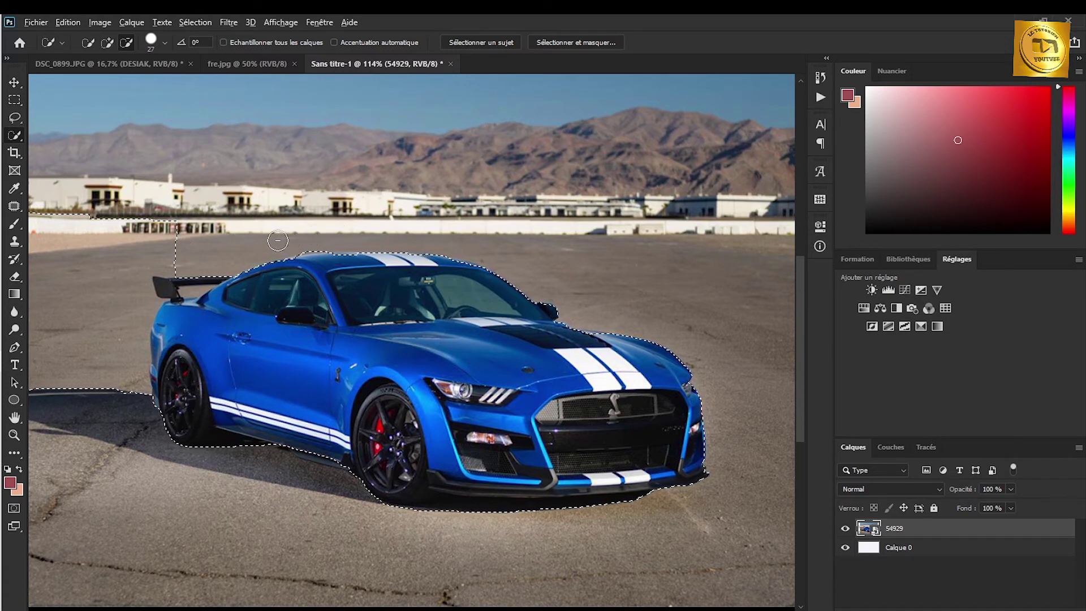
pyautogui.moveTo(124, 230)
pyautogui.mouseDown()
pyautogui.moveTo(47, 226)
pyautogui.moveTo(45, 310)
pyautogui.mouseUp()
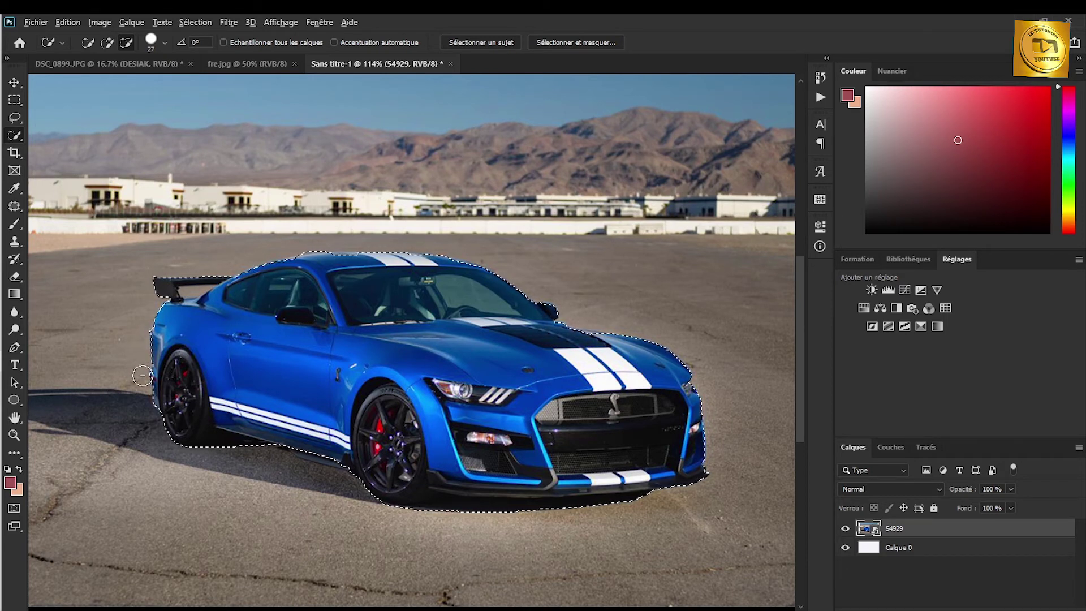
pyautogui.moveTo(116, 397); pyautogui.dragTo(136, 408)
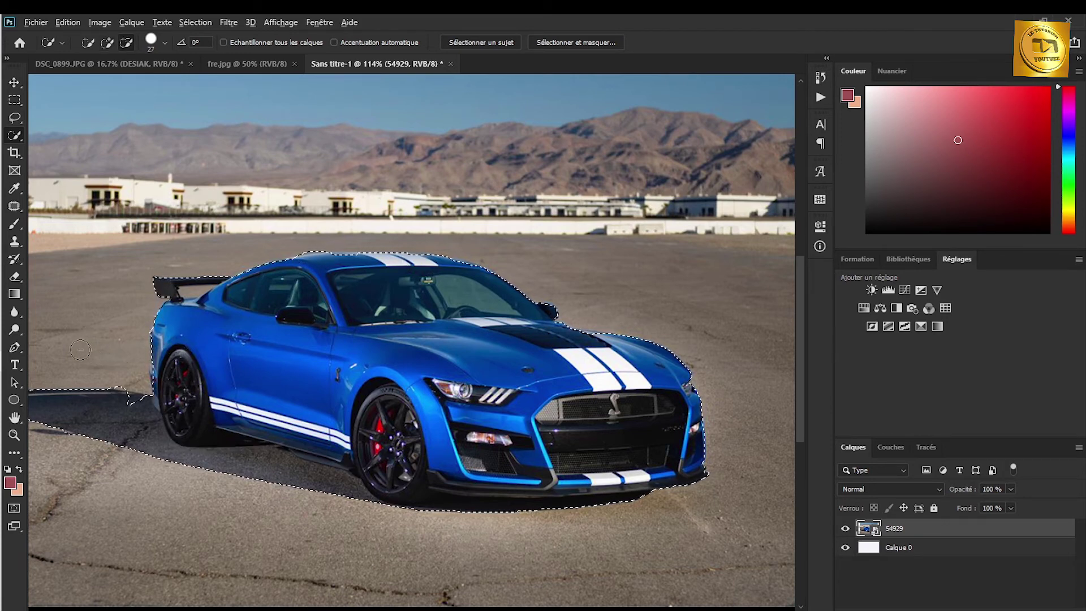
pyautogui.moveTo(75, 393)
pyautogui.keyDown('alt'); pyautogui.mouseDown()
pyautogui.moveTo(69, 427)
pyautogui.moveTo(82, 429)
pyautogui.moveTo(71, 438)
pyautogui.moveTo(150, 452)
pyautogui.mouseUp(); pyautogui.keyUp('alt')
pyautogui.keyDown('alt'); pyautogui.moveTo(124, 413); pyautogui.dragTo(113, 396); pyautogui.keyUp('alt')
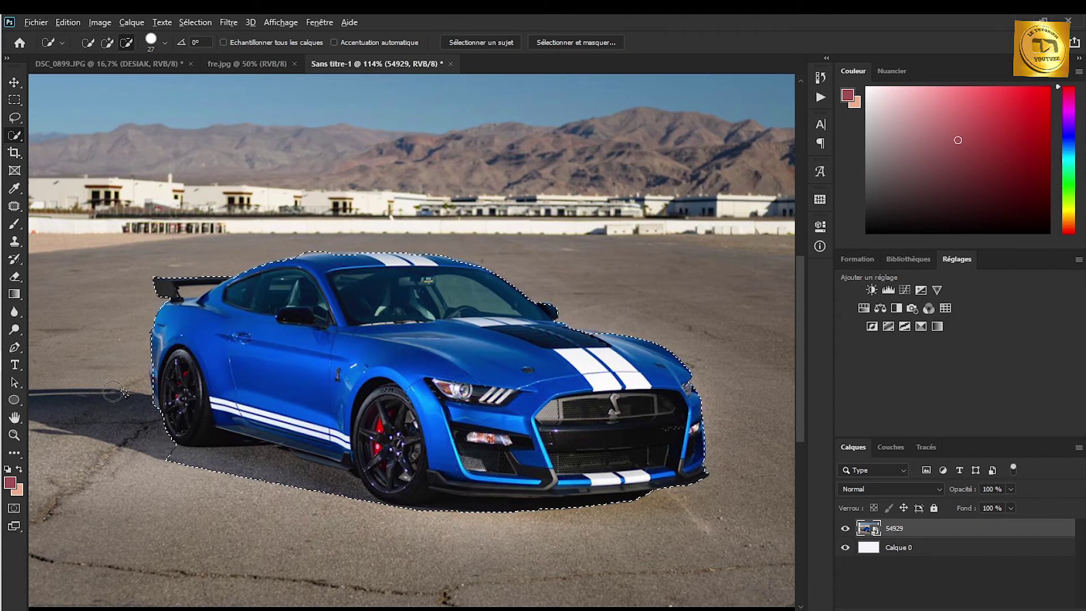
pyautogui.keyDown('alt'); pyautogui.moveTo(185, 470); pyautogui.dragTo(311, 486); pyautogui.keyUp('alt')
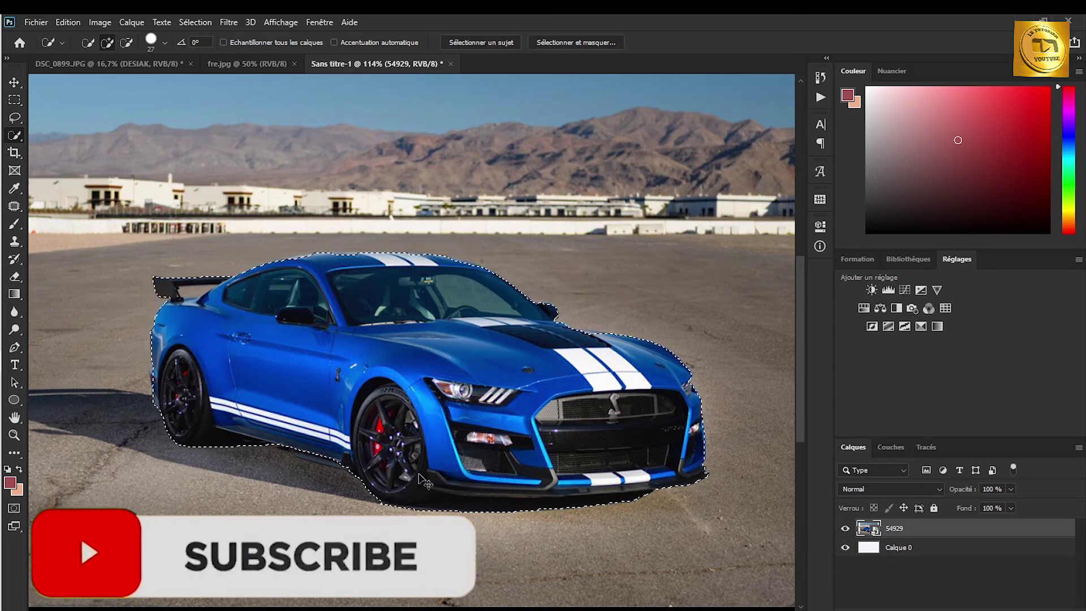
# Step: Copy the selected car onto its own new layer and switch to the Move tool
pyautogui.hotkey('ctrl', 'j')
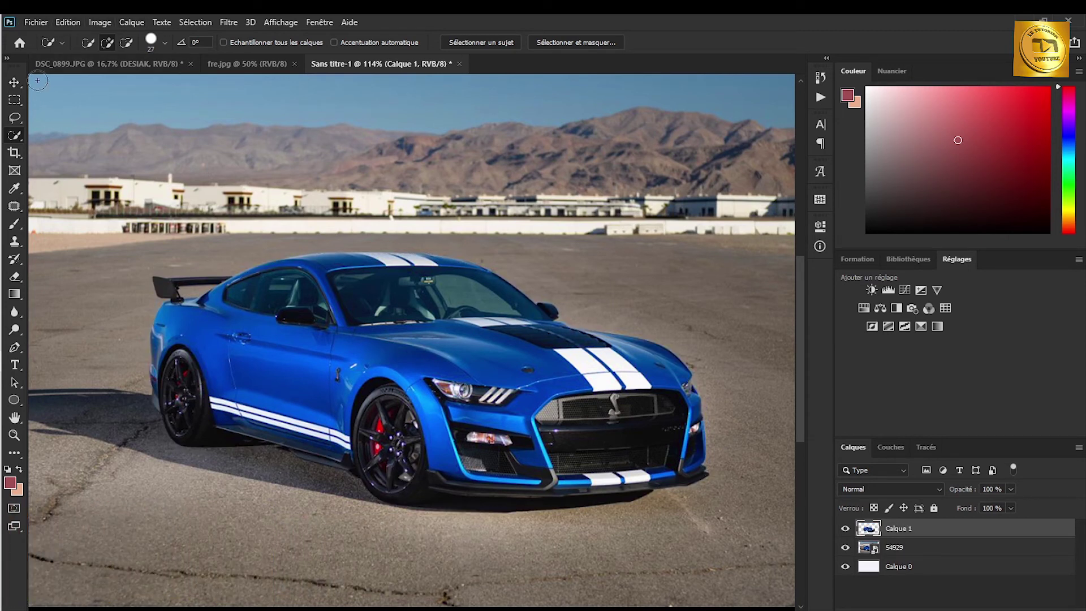
pyautogui.click(15, 85)
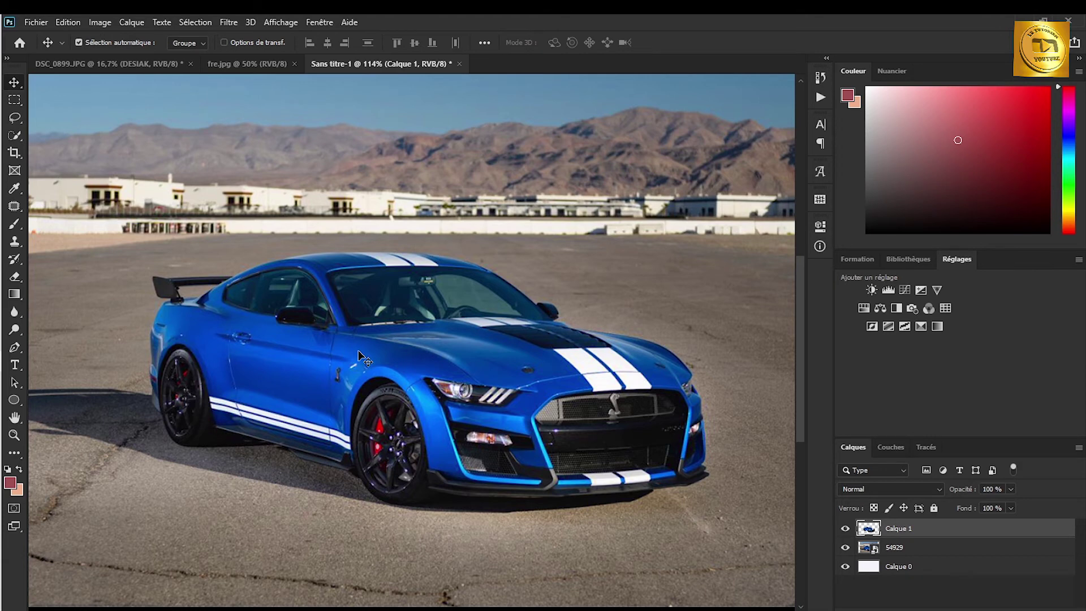
pyautogui.moveTo(365, 342)
pyautogui.mouseDown()
pyautogui.moveTo(396, 284)
pyautogui.moveTo(491, 222)
pyautogui.moveTo(218, 368)
pyautogui.moveTo(335, 280)
pyautogui.moveTo(360, 338)
pyautogui.moveTo(347, 343)
pyautogui.moveTo(361, 350)
pyautogui.mouseUp()
# Step: Check the car cut-out by hiding and showing the 54929 and Calque 1 layers
pyautogui.click(845, 548)
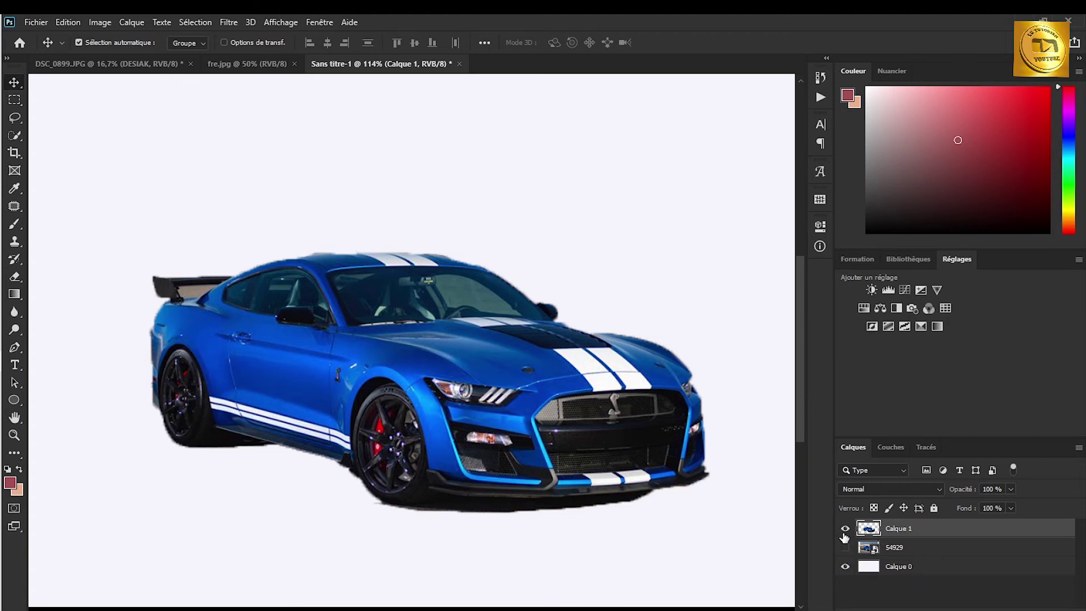
pyautogui.click(845, 528)
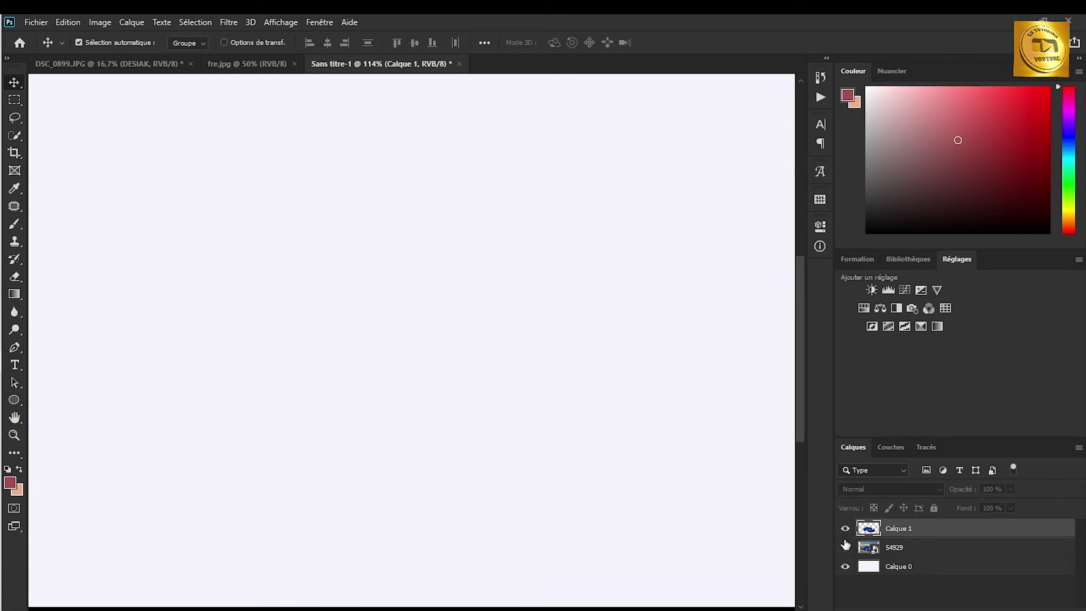
pyautogui.click(846, 529)
pyautogui.click(845, 547)
pyautogui.click(931, 548)
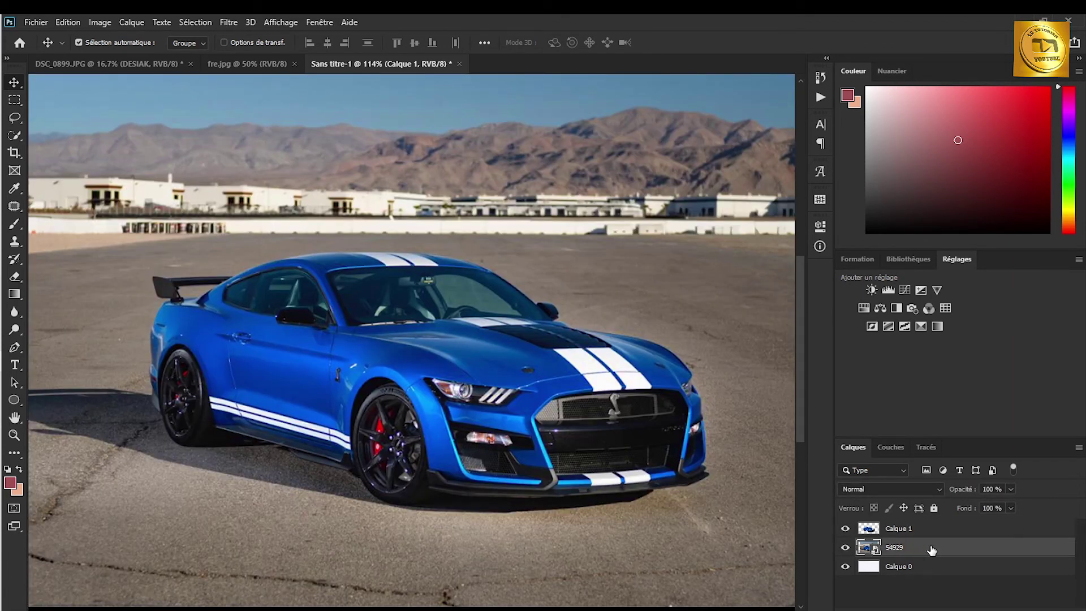
pyautogui.moveTo(970, 492); pyautogui.dragTo(951, 495)
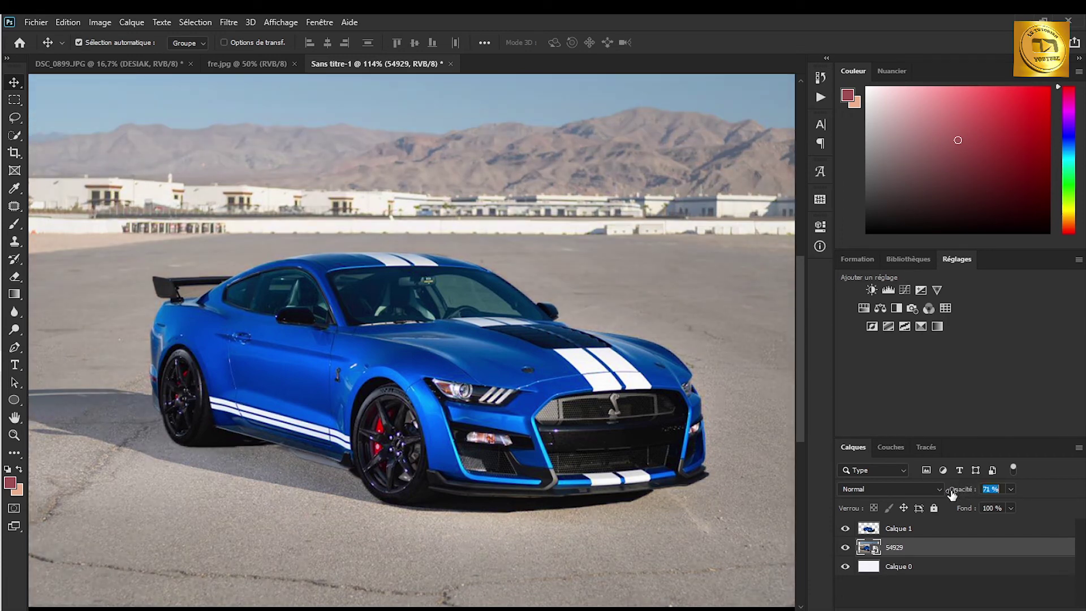
pyautogui.write('100')
pyautogui.press('Return')
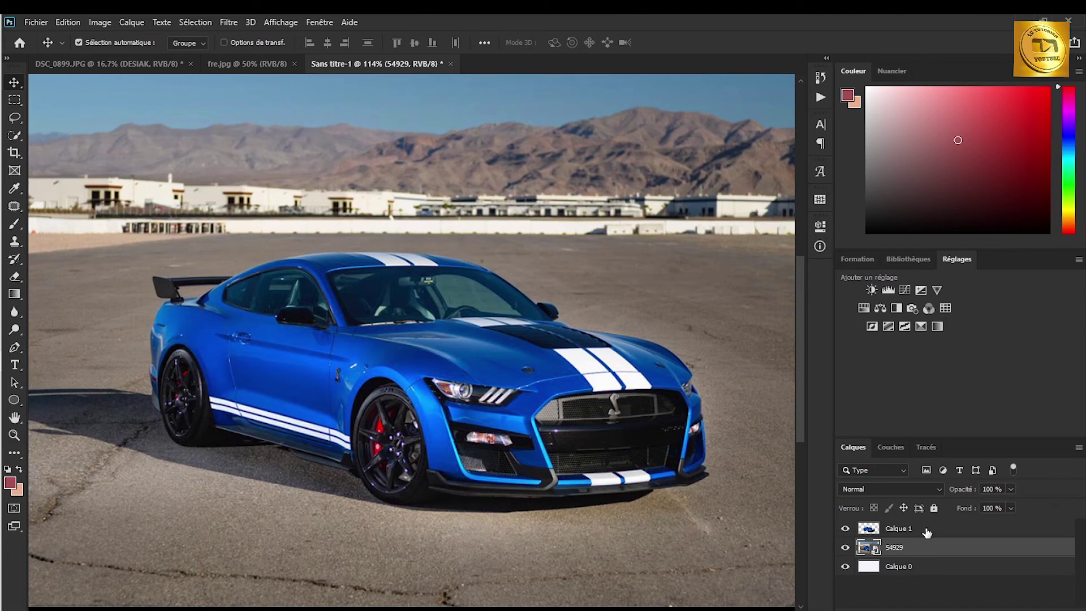
# Step: Set the opacity of the car cut-out layer Calque 1 to 44 %
pyautogui.click(926, 532)
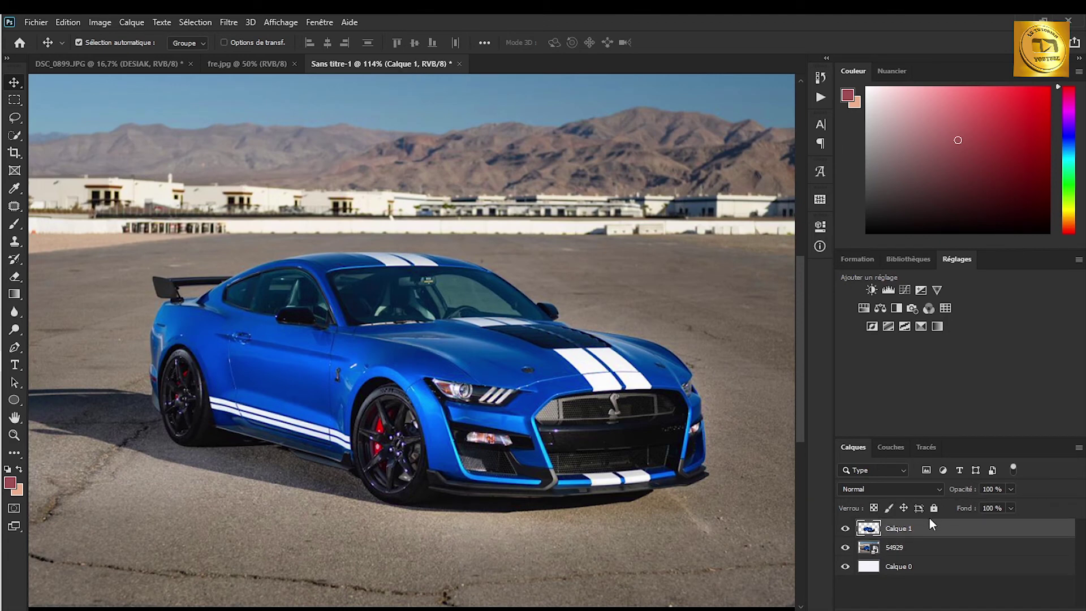
pyautogui.click(845, 548)
pyautogui.click(845, 548)
pyautogui.moveTo(960, 494); pyautogui.dragTo(949, 498)
# Step: Scale the Calque 1 car cut-out proportionally to 103.09 % and restore its opacity to 100 %
pyautogui.hotkey('ctrl', 't')
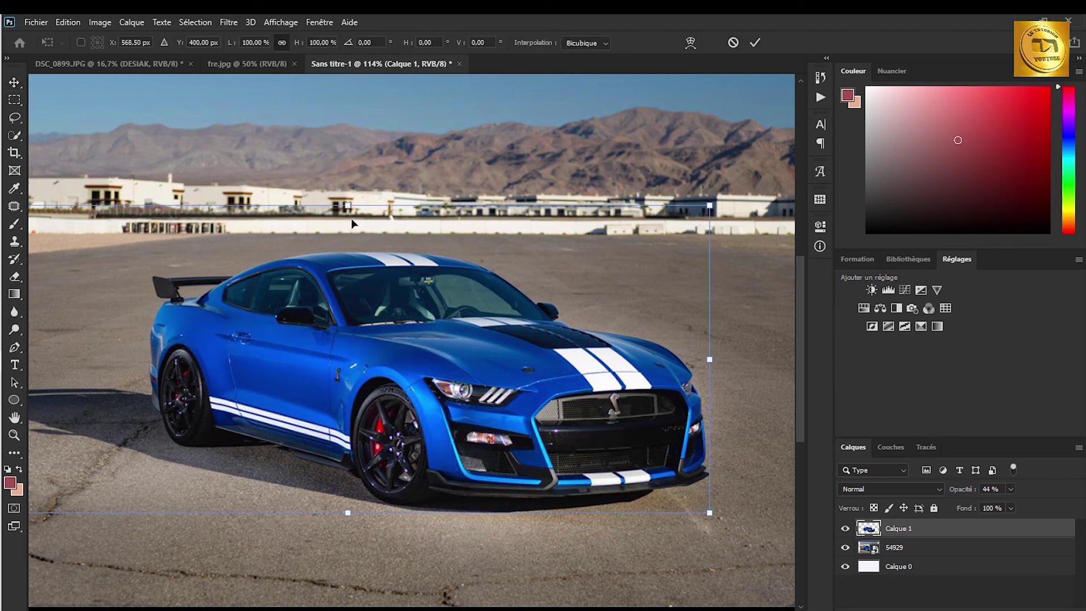
pyautogui.moveTo(348, 205); pyautogui.dragTo(350, 196)
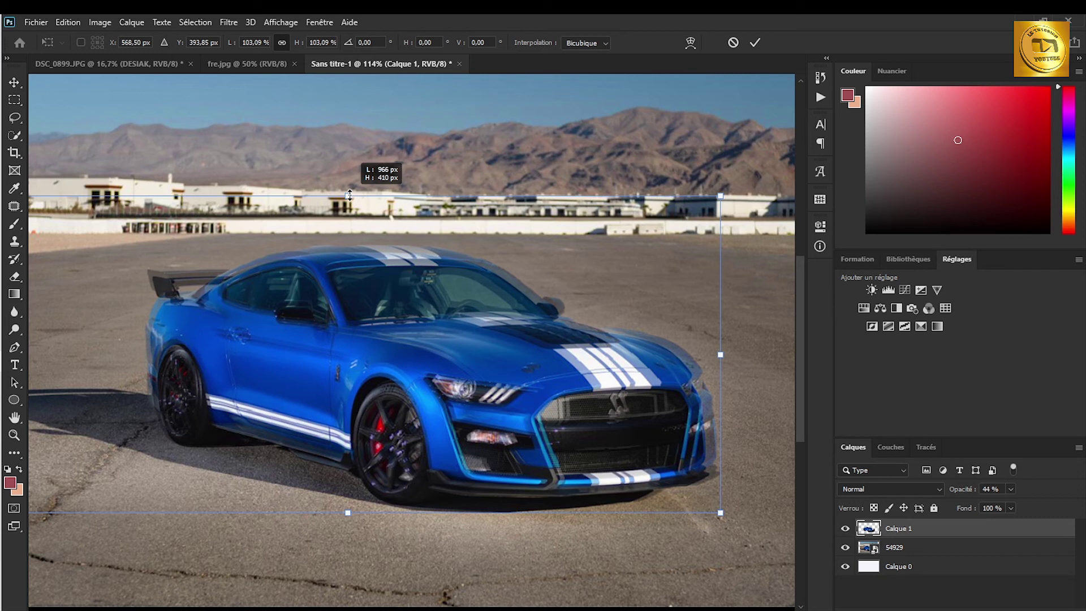
pyautogui.moveTo(349, 194); pyautogui.dragTo(349, 194)
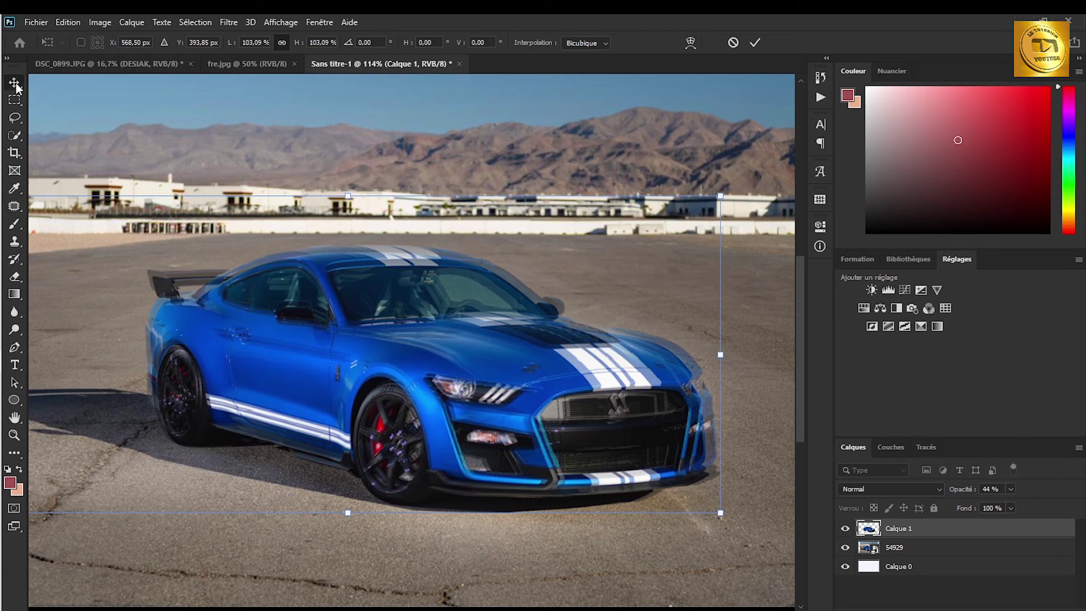
pyautogui.press('Return')
pyautogui.moveTo(953, 495); pyautogui.dragTo(1061, 503)
pyautogui.press('Return')
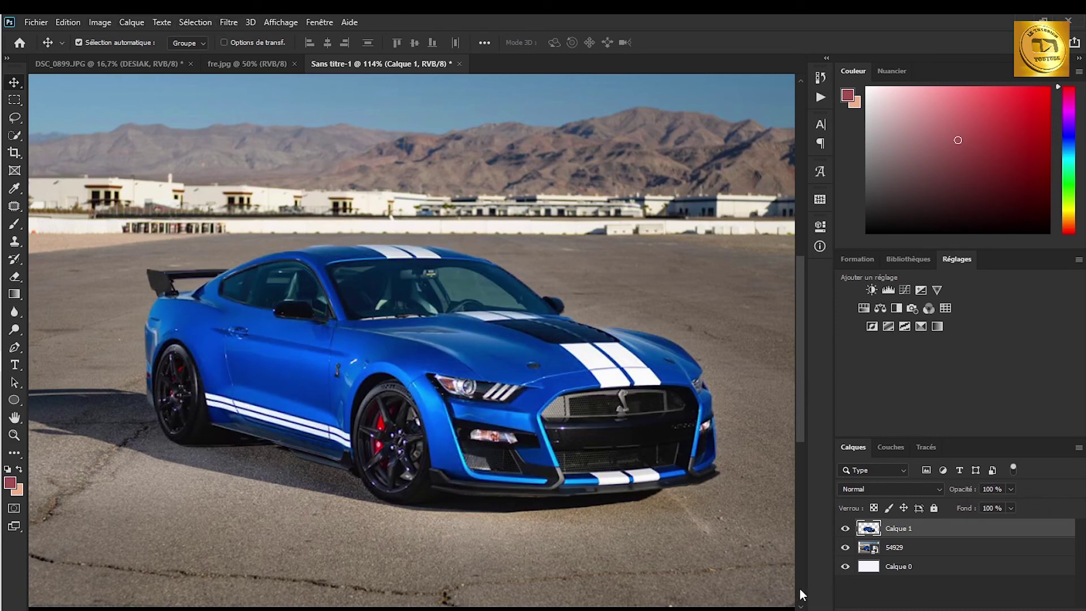
# Step: Apply a Flou directionnel filter to the 54929 photo layer with an angle of 0° and a distance of 54 pixels
pyautogui.click(958, 552)
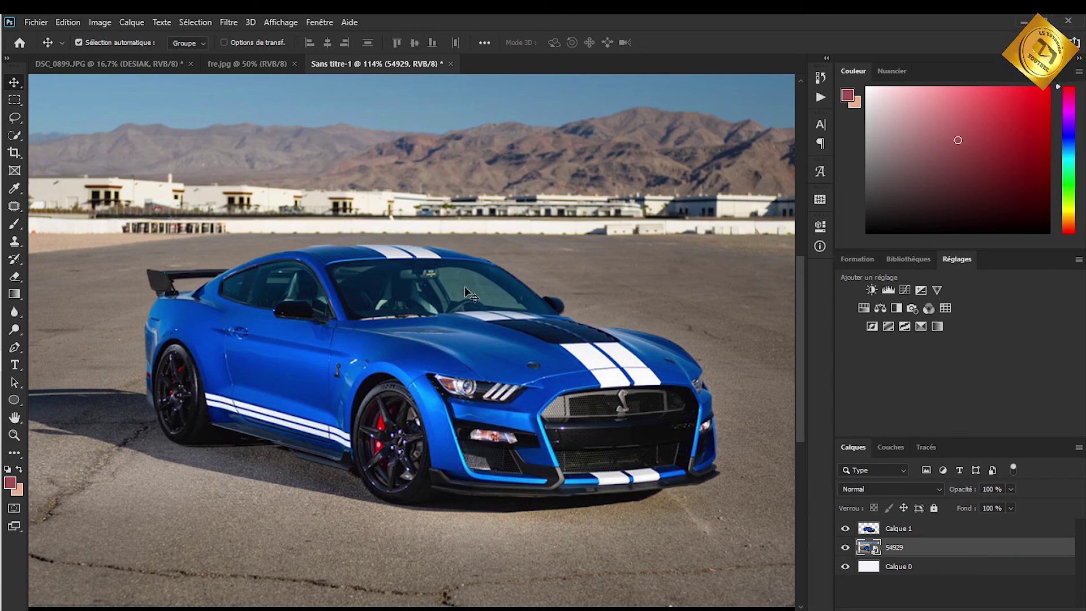
pyautogui.click(224, 23)
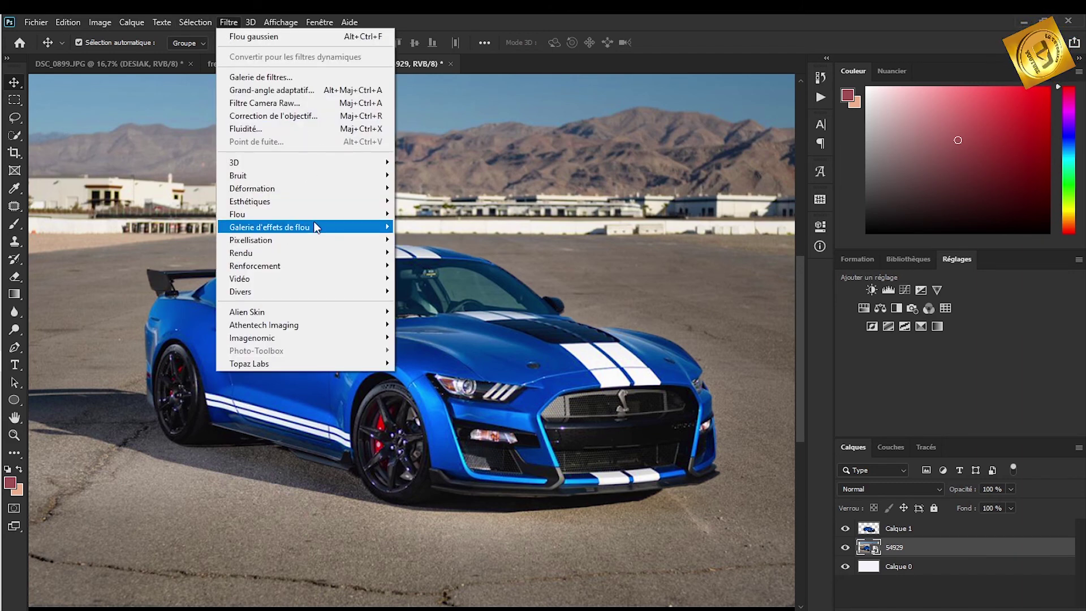
pyautogui.moveTo(320, 215)
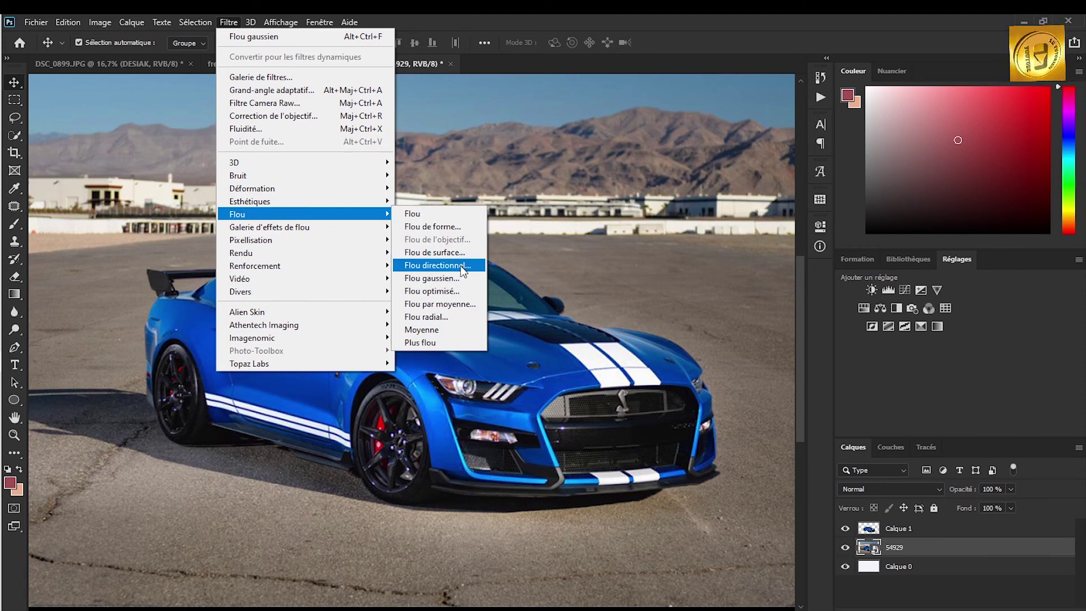
pyautogui.click(435, 265)
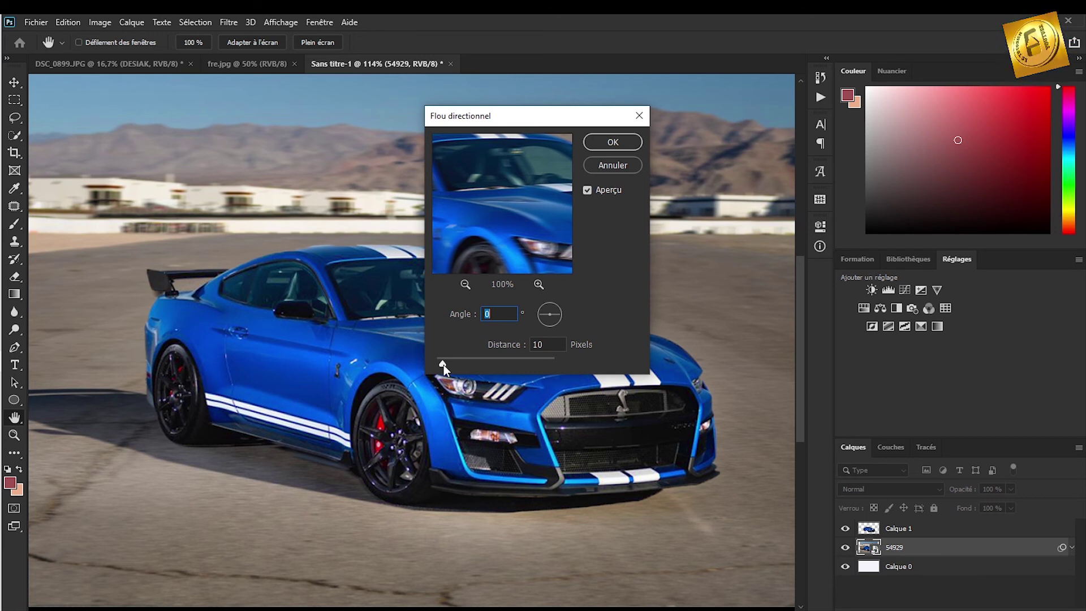
pyautogui.moveTo(443, 365); pyautogui.dragTo(469, 365)
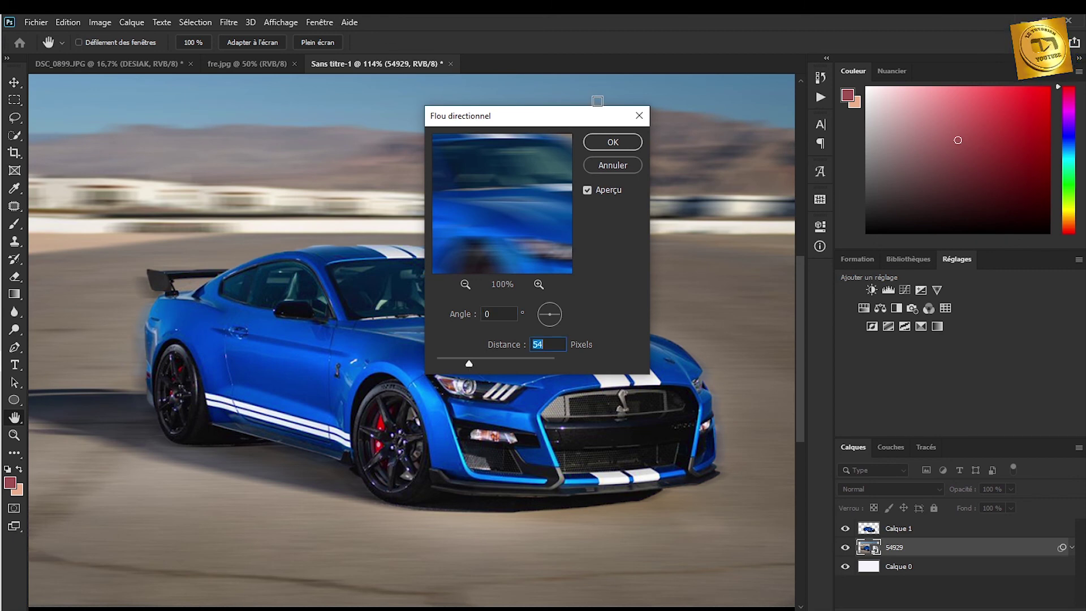
pyautogui.click(613, 142)
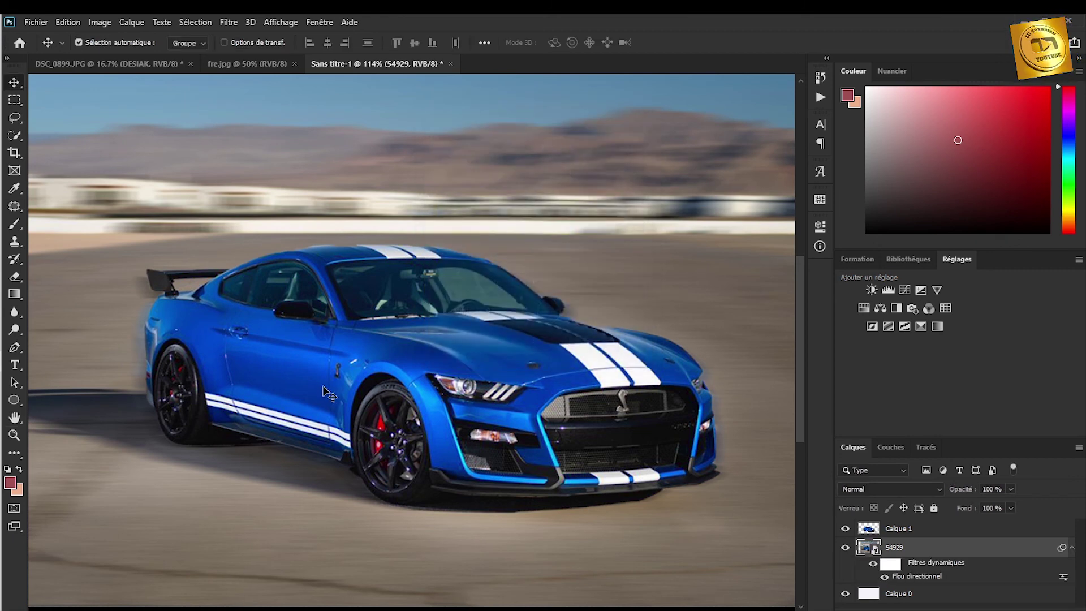
# Step: Examine the motion-blur result at different zoom levels and compare it with the sharp car on Calque 1 hidden and shown
pyautogui.scroll(-2, 335, 326)
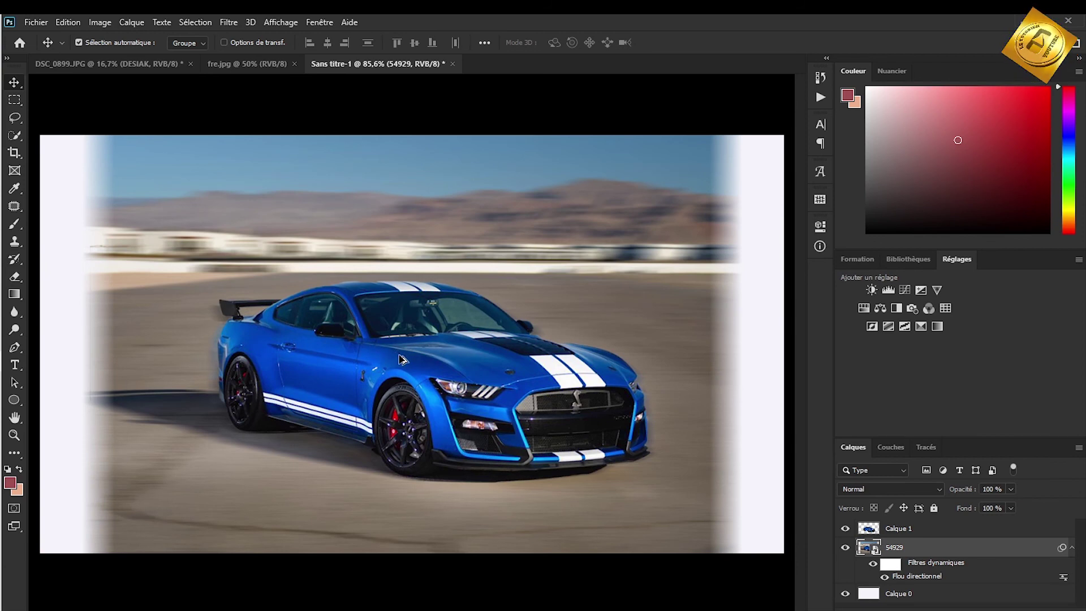
pyautogui.scroll(1, 402, 360)
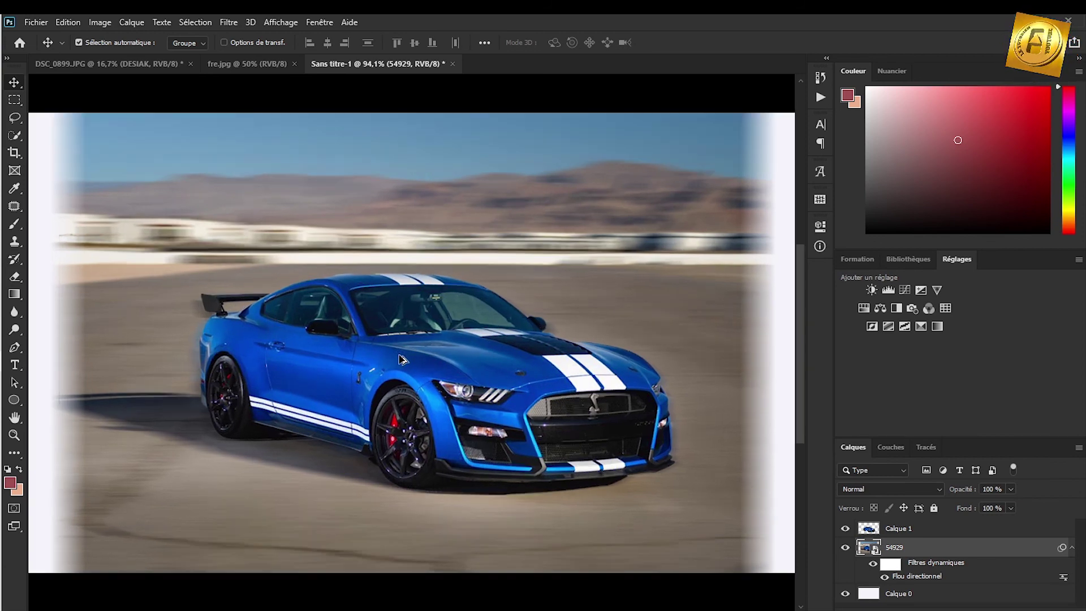
pyautogui.scroll(1, 402, 360)
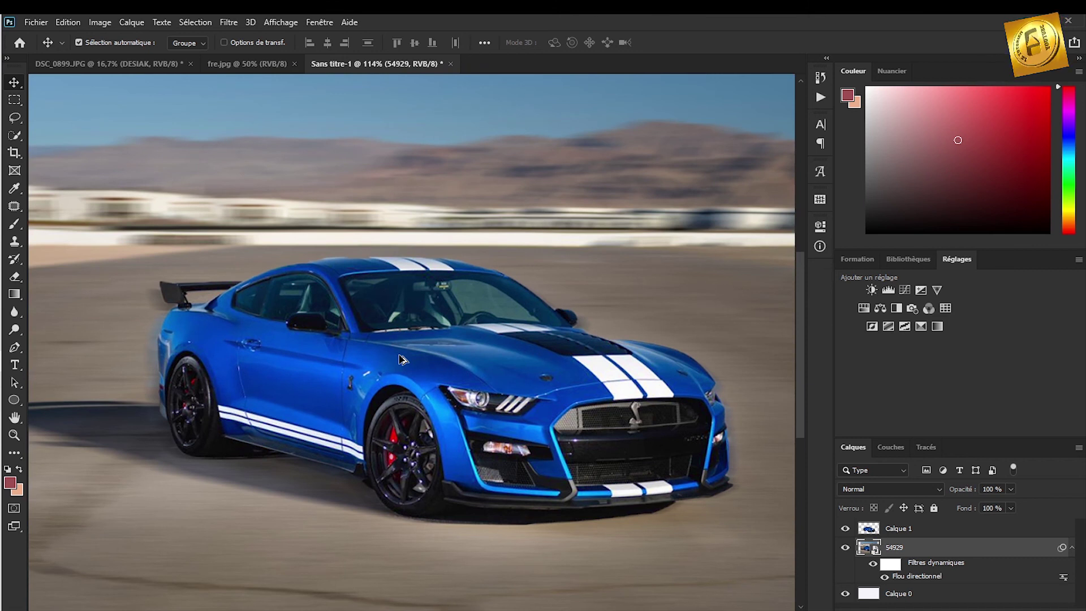
pyautogui.scroll(-1, 403, 359)
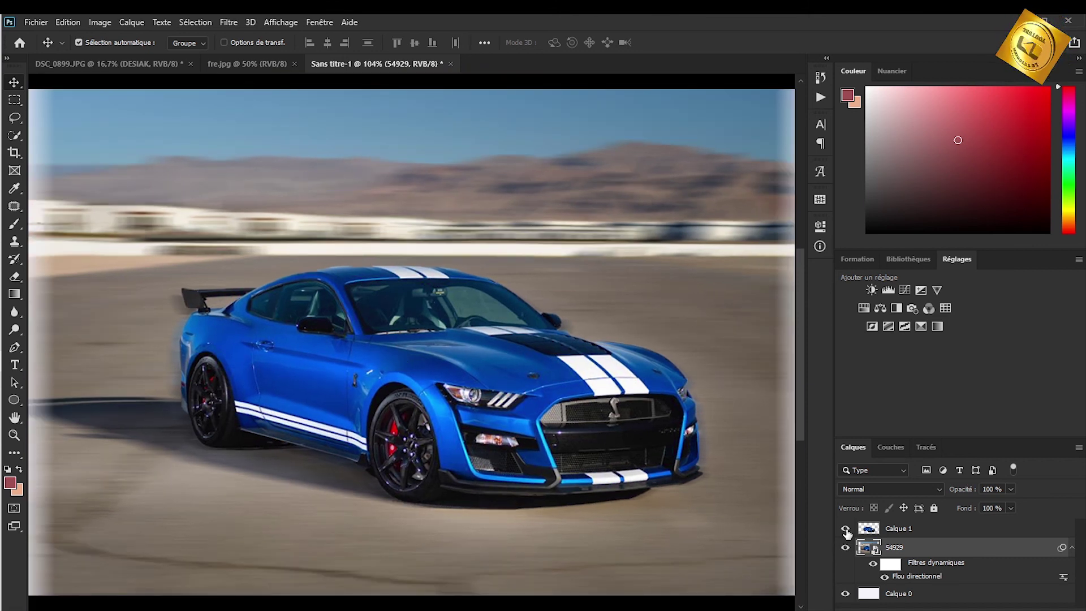
pyautogui.click(846, 530)
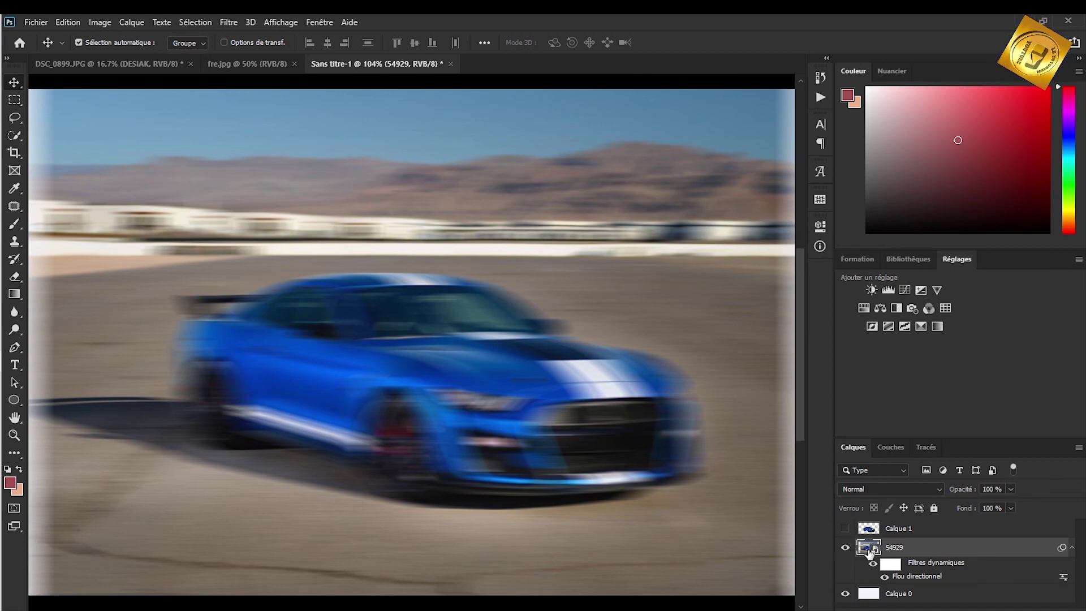
pyautogui.click(845, 529)
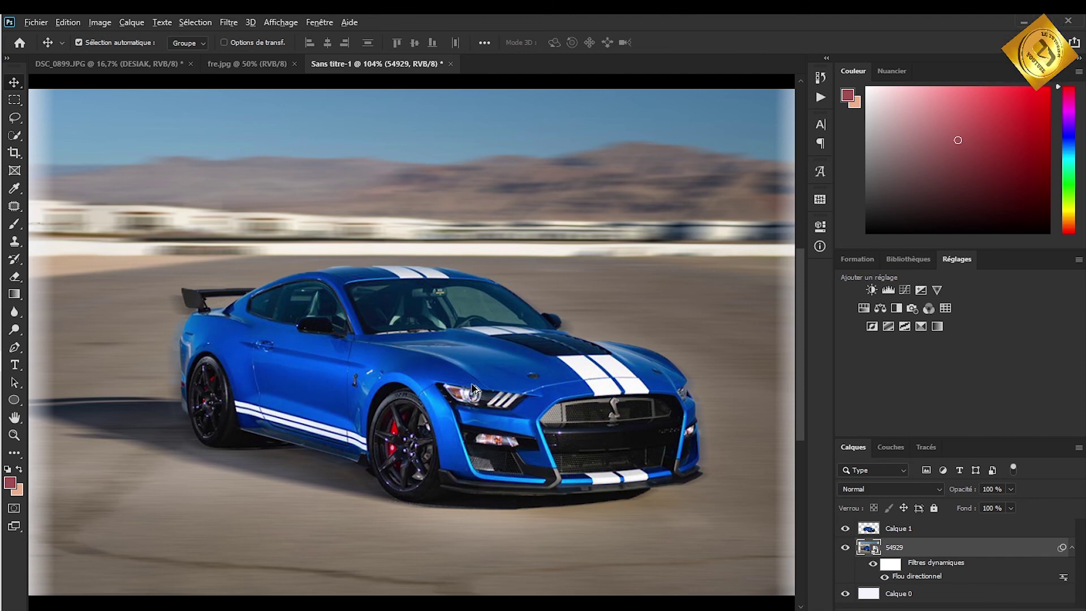
pyautogui.scroll(-2, 474, 383)
pyautogui.scroll(3, 474, 384)
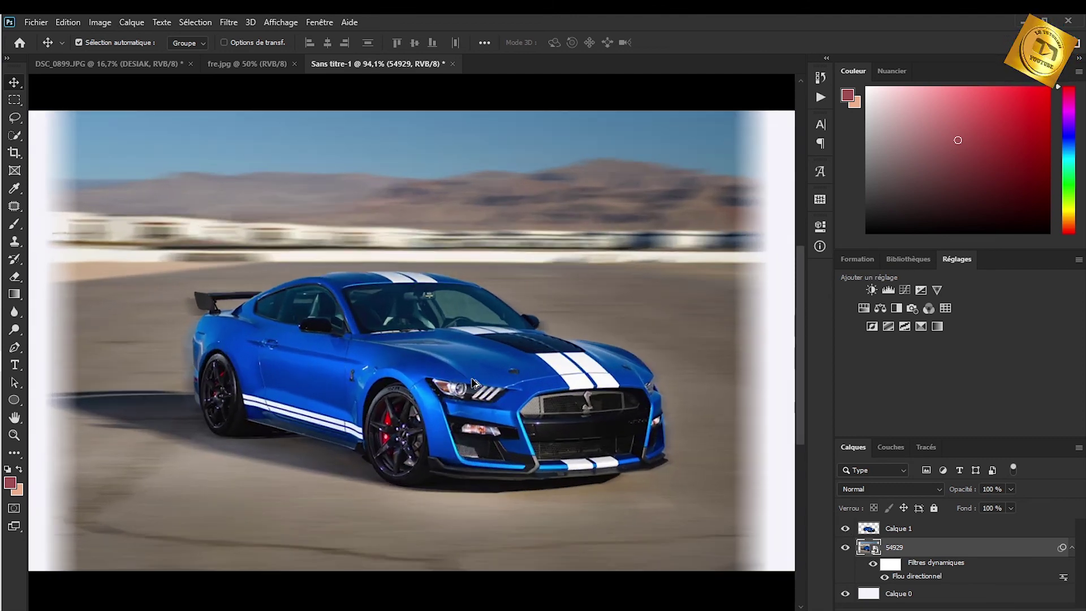
pyautogui.scroll(1, 474, 384)
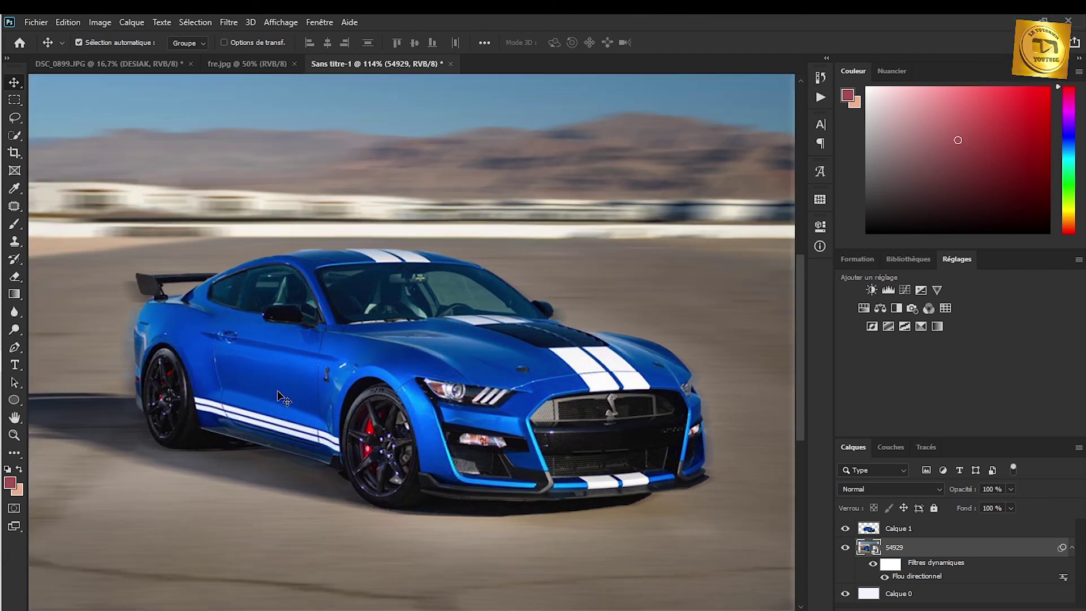
pyautogui.moveTo(270, 391)
pyautogui.mouseDown()
pyautogui.moveTo(283, 391)
pyautogui.moveTo(264, 390)
pyautogui.mouseUp()
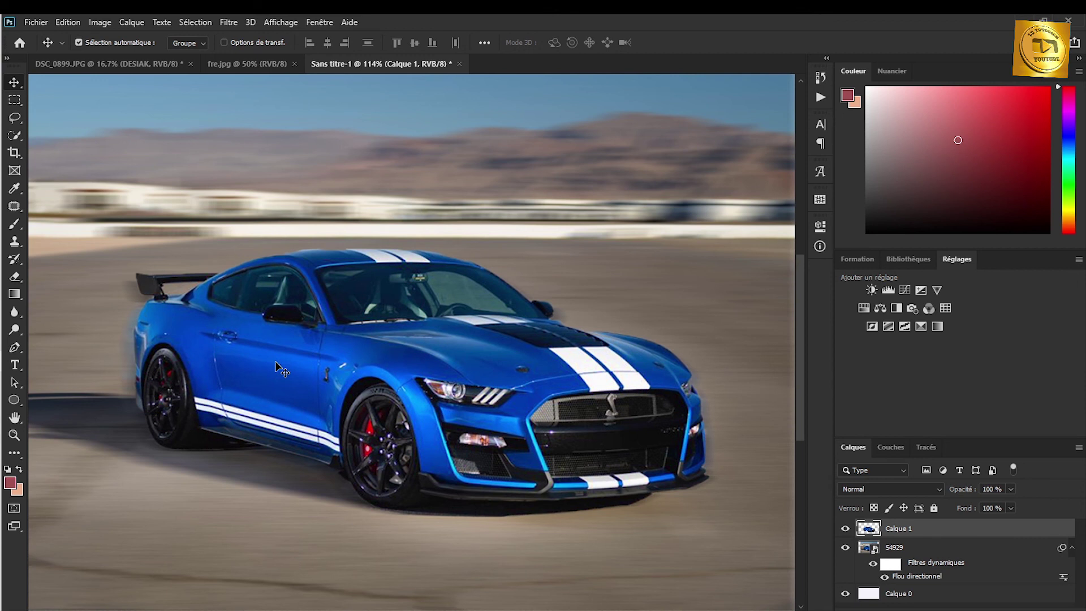